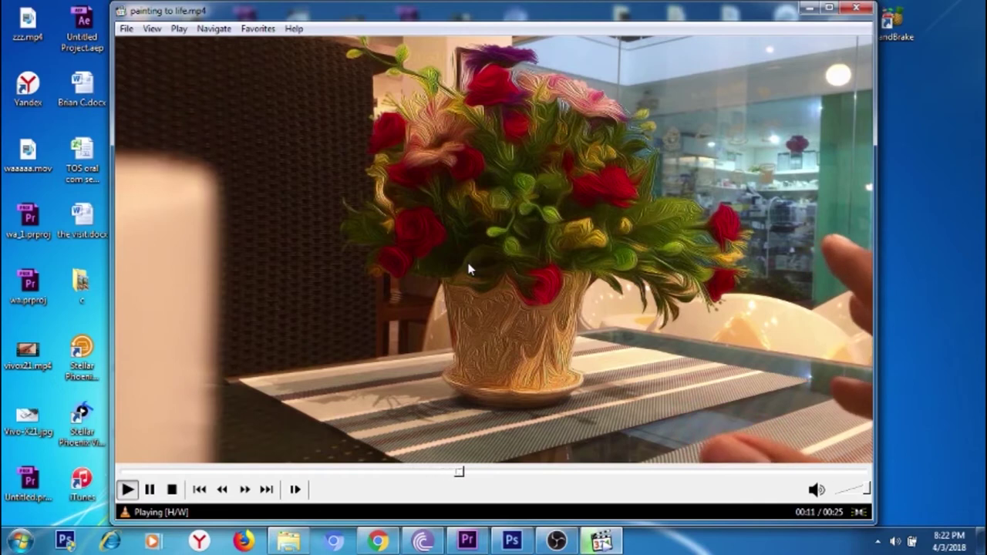
# Play painting to life.mp4 full screen in Media Player Classic to preview the finished clip.
pyautogui.doubleClick(611, 270)
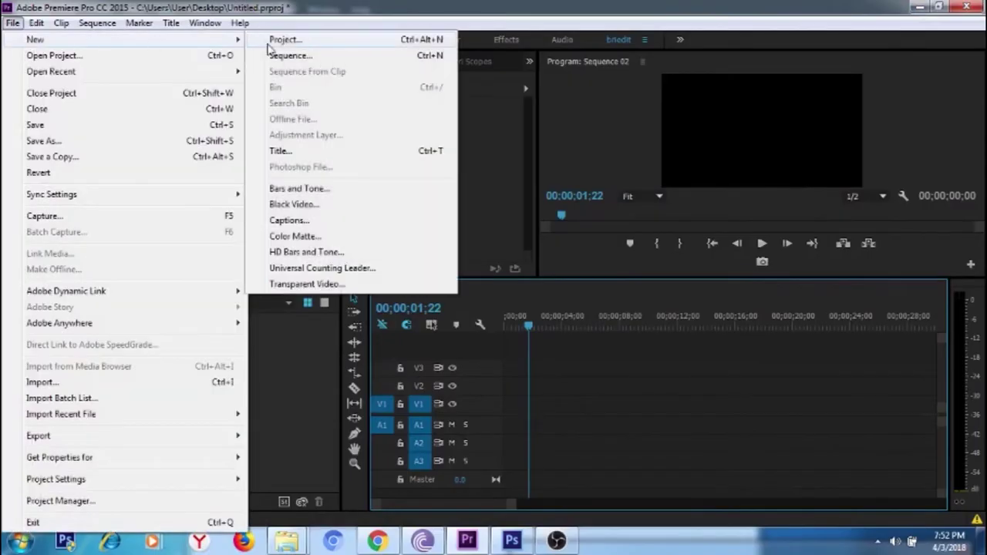
# Save and close the old project, then create a new Sequence 01 with default settings.
pyautogui.click(279, 40)
pyautogui.click(429, 281)
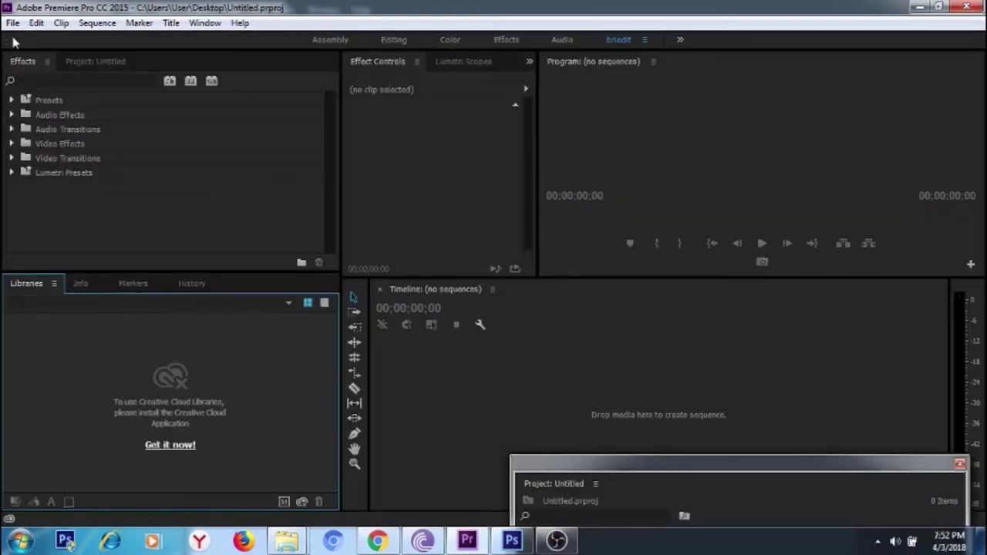
pyautogui.click(12, 22)
pyautogui.moveTo(35, 40)
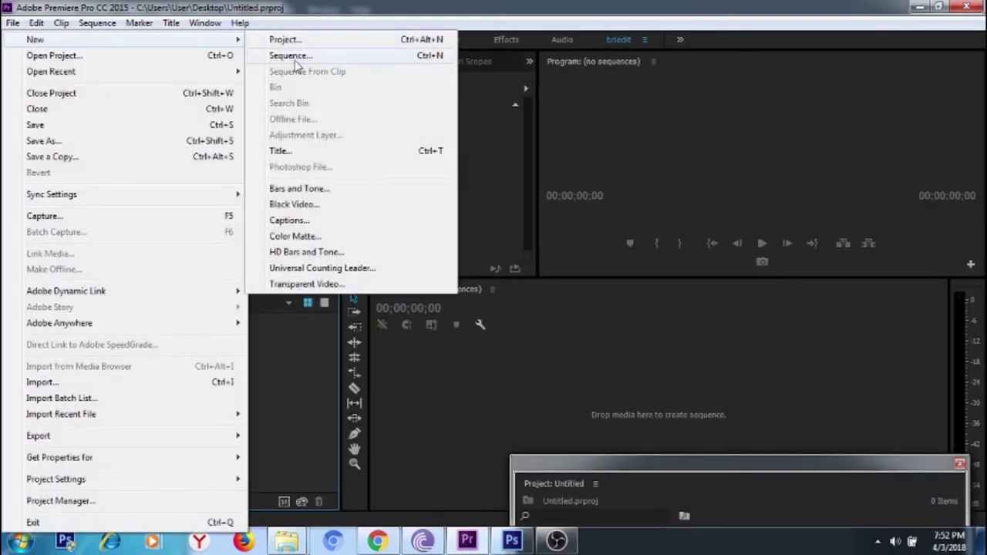
pyautogui.click(289, 56)
pyautogui.click(595, 506)
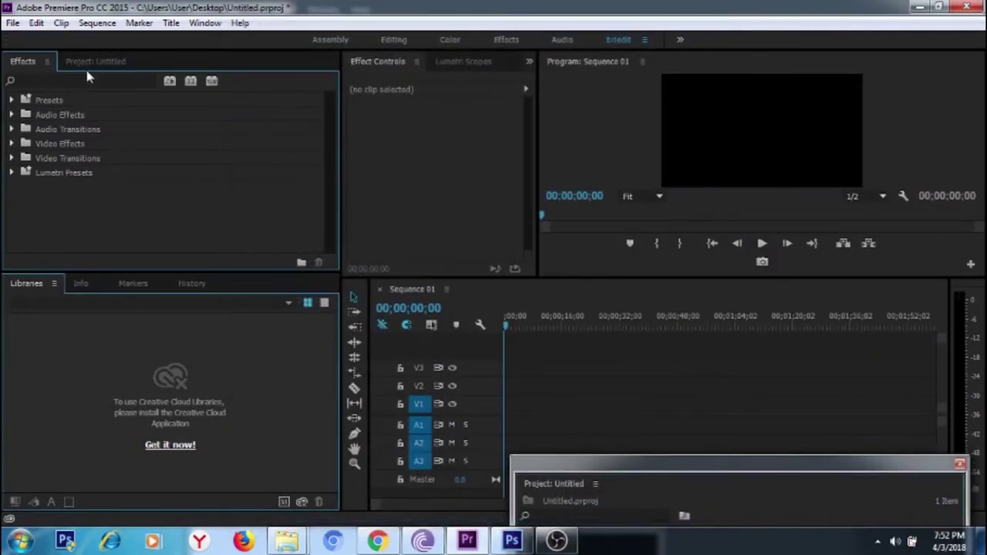
# Import cc.mp4 into the Project panel and load it in the Source monitor.
pyautogui.click(91, 62)
pyautogui.rightClick(204, 158)
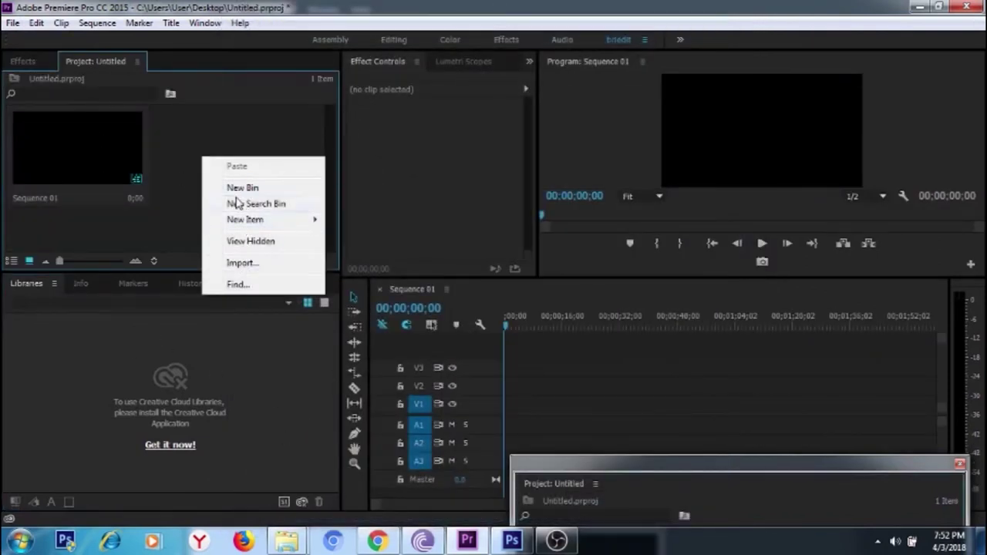
pyautogui.click(242, 264)
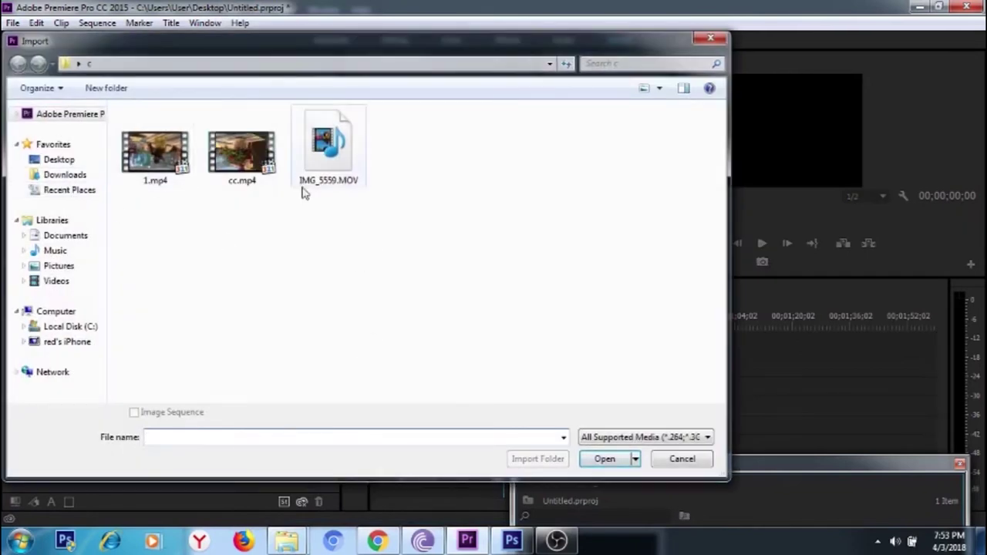
pyautogui.click(235, 169)
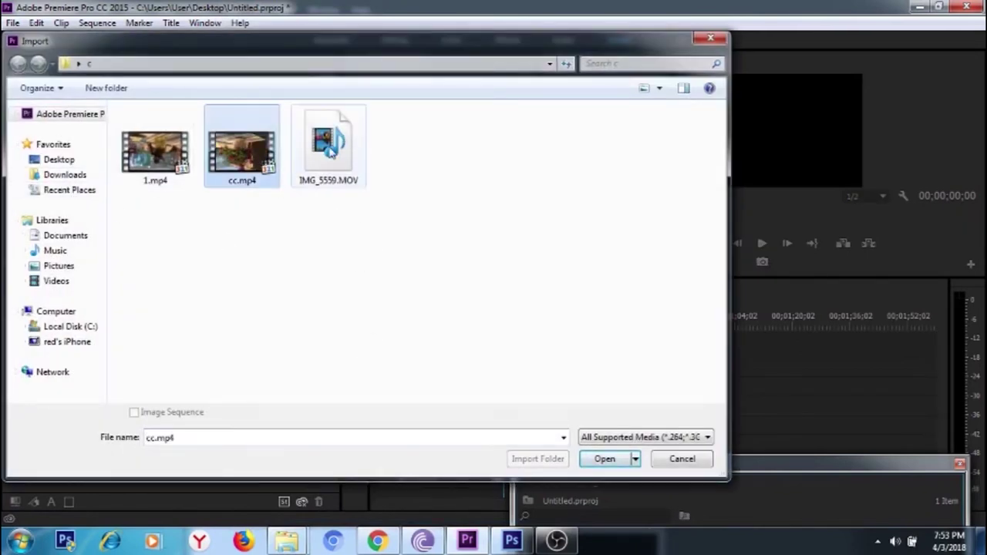
pyautogui.click(601, 460)
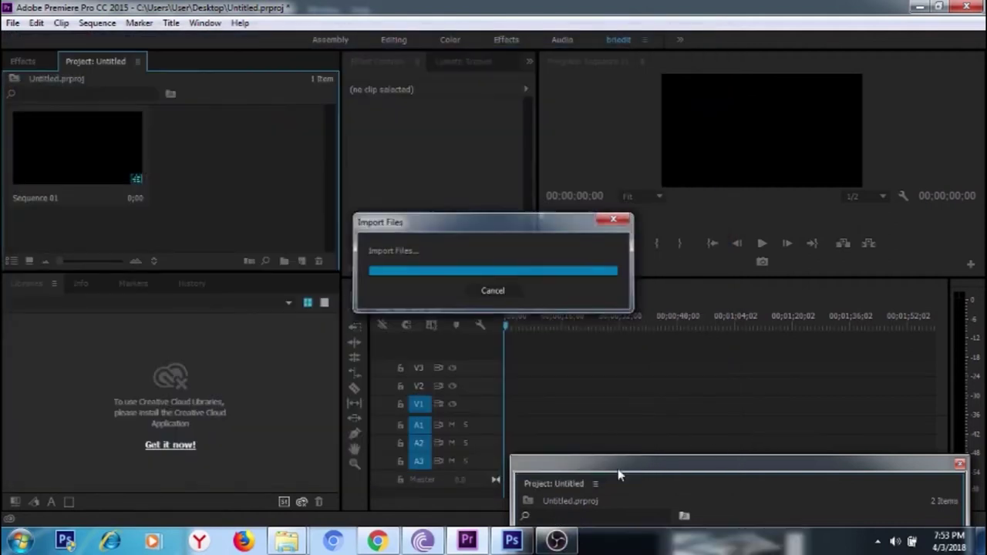
pyautogui.doubleClick(216, 139)
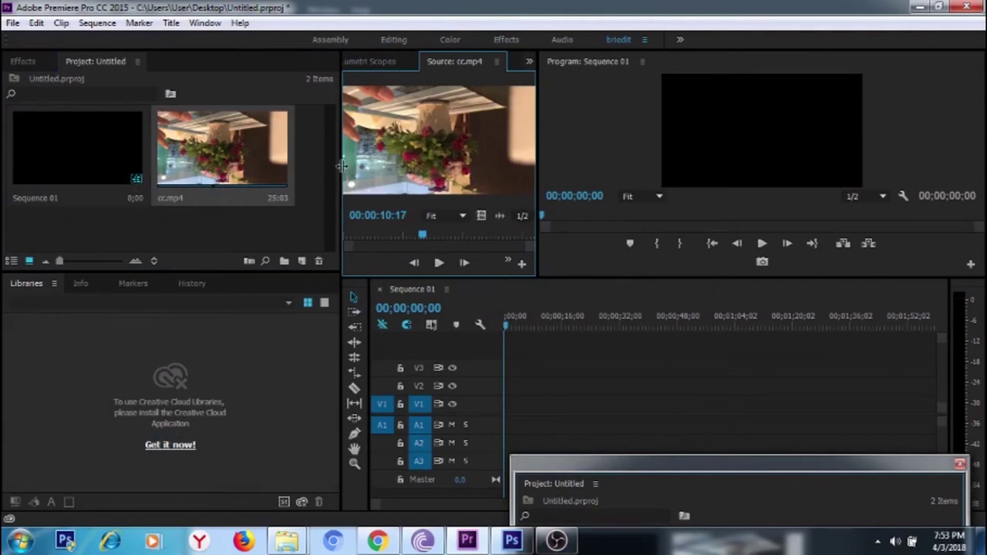
# Place cc.mp4 from the Source monitor onto track V1 of Sequence 01.
pyautogui.moveTo(341, 165); pyautogui.dragTo(220, 164)
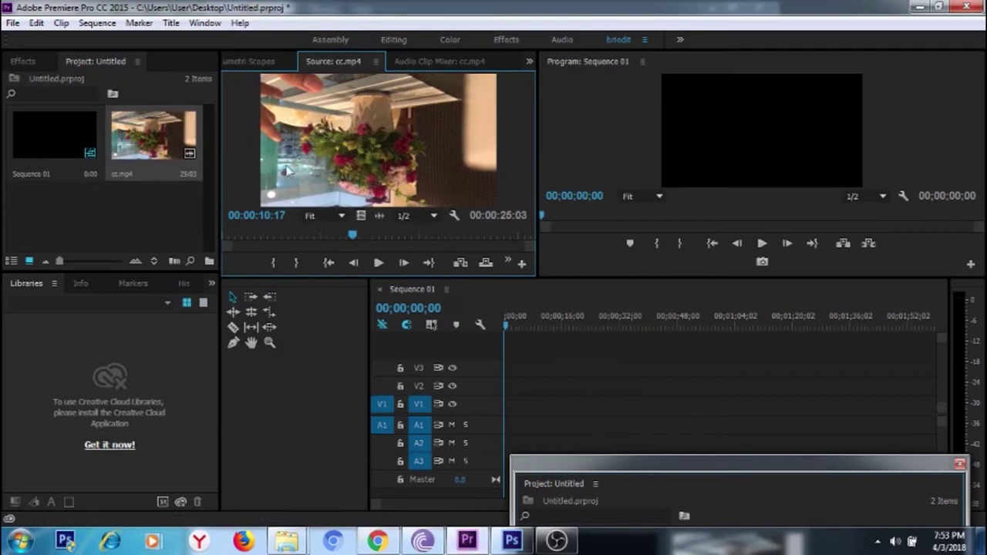
pyautogui.moveTo(382, 237); pyautogui.dragTo(511, 404)
pyautogui.click(523, 316)
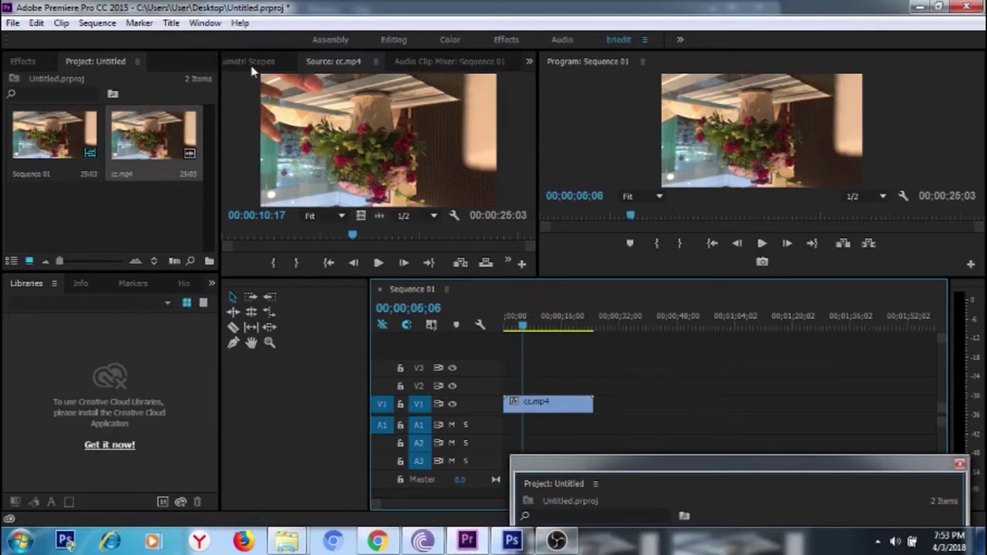
# Set the cc.mp4 clip's Motion Rotation to 180 in Effect Controls.
pyautogui.click(205, 23)
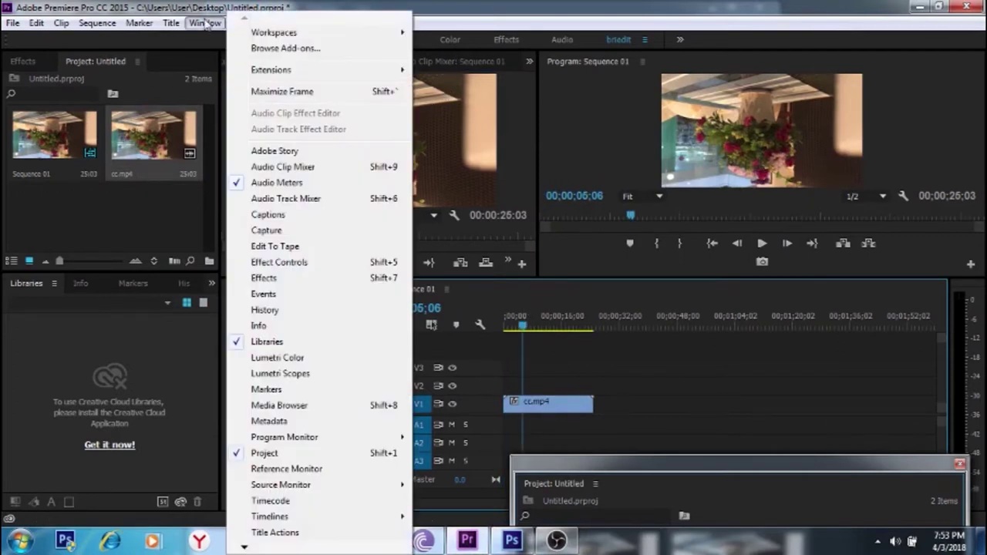
pyautogui.click(259, 264)
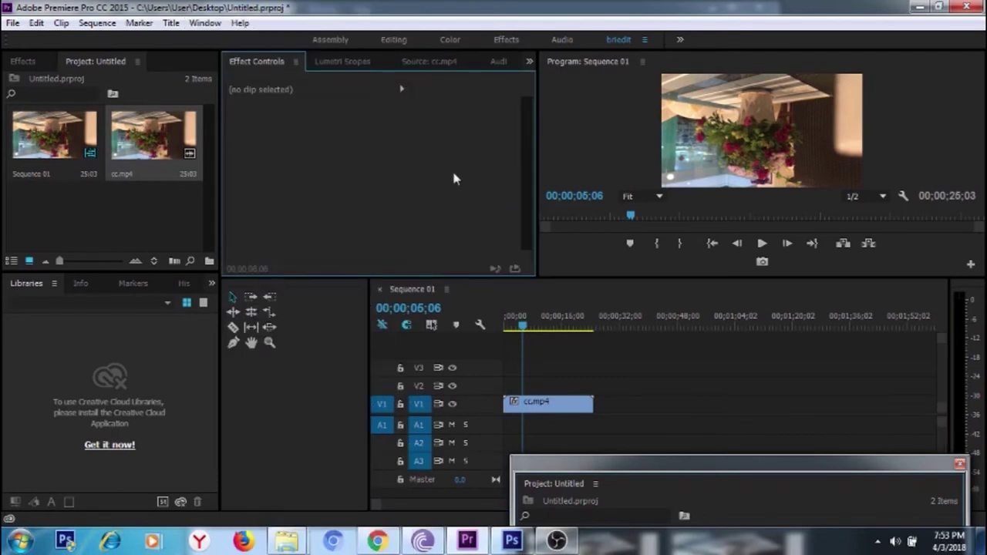
pyautogui.click(548, 403)
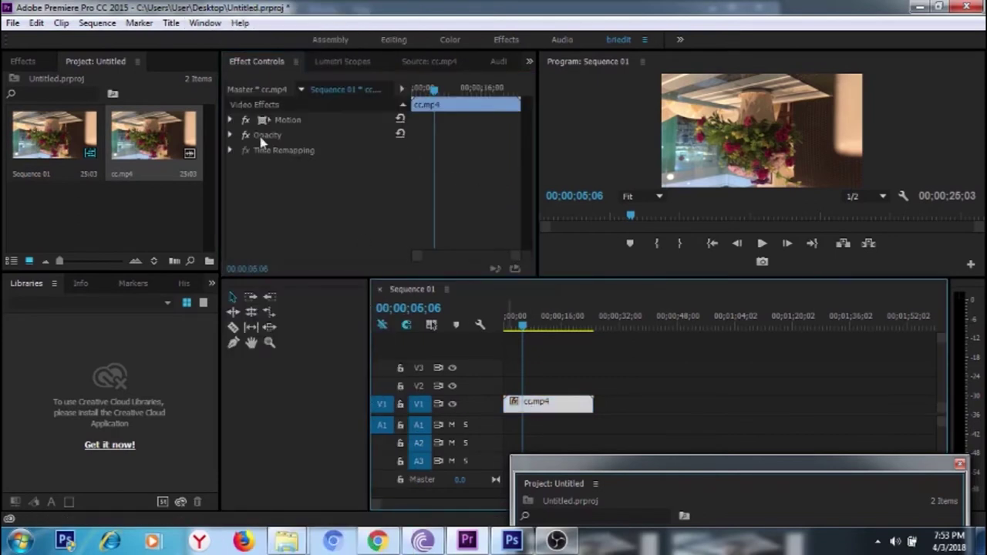
pyautogui.click(231, 120)
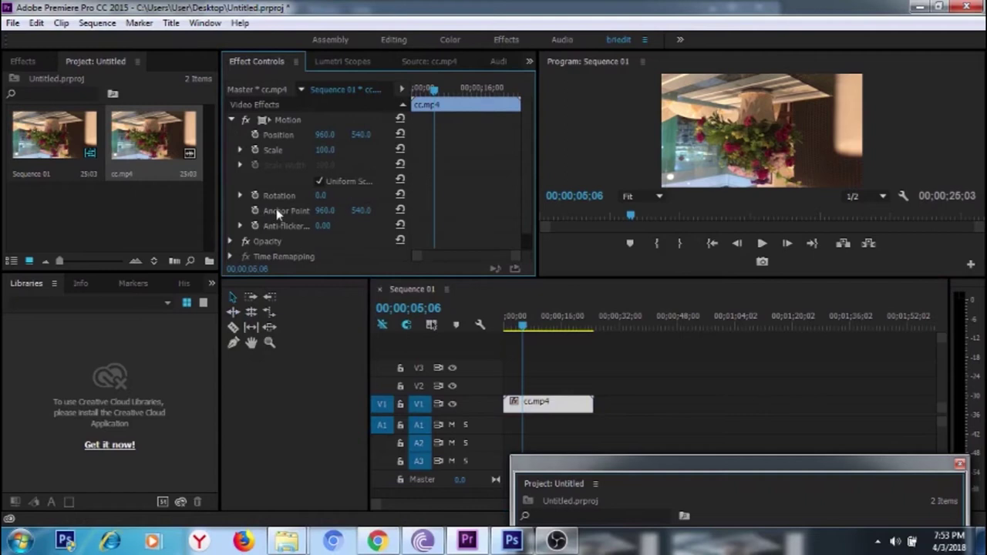
pyautogui.click(322, 195)
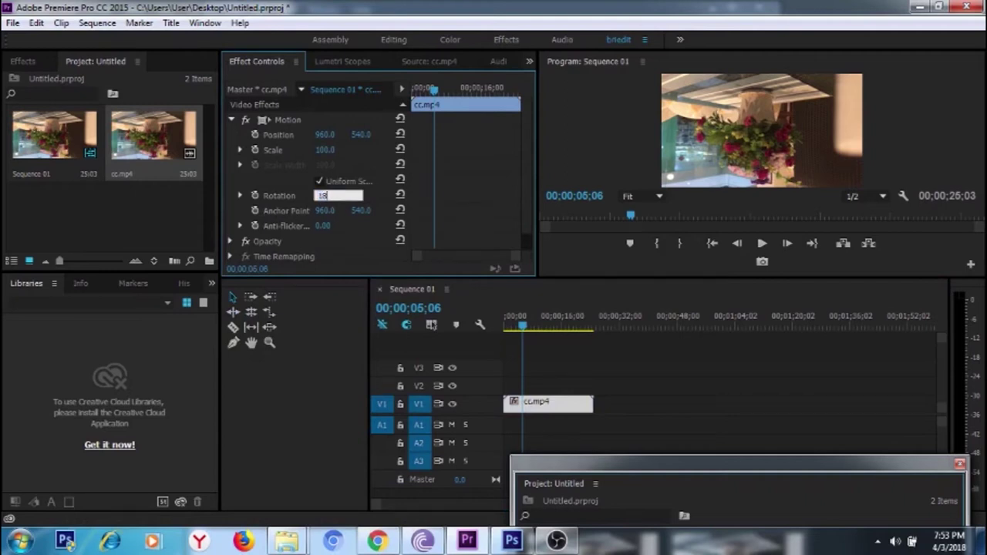
pyautogui.press('Return')
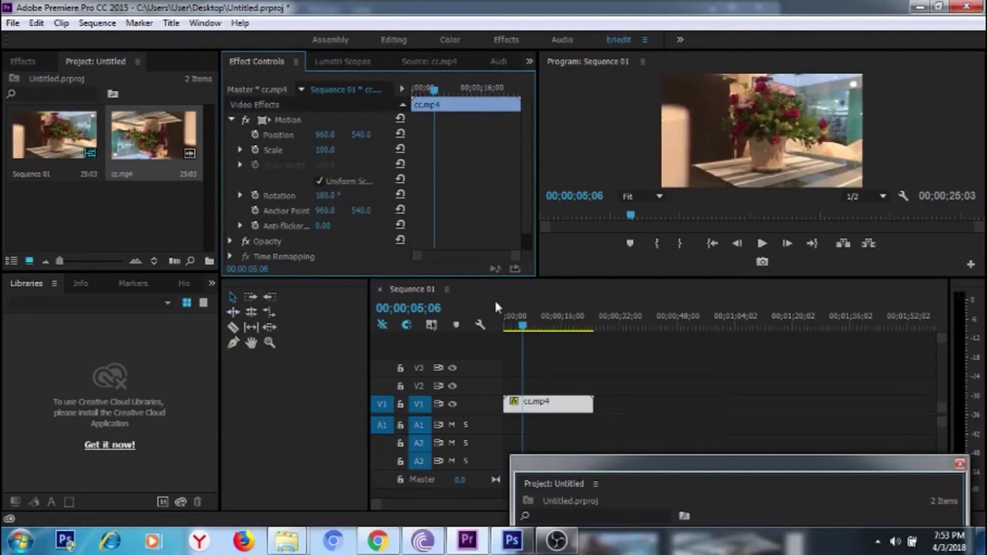
pyautogui.moveTo(581, 278); pyautogui.dragTo(544, 394)
pyautogui.moveTo(520, 443)
pyautogui.mouseDown()
pyautogui.moveTo(537, 443)
pyautogui.moveTo(503, 433)
pyautogui.moveTo(547, 437)
pyautogui.moveTo(479, 441)
pyautogui.moveTo(512, 443)
pyautogui.moveTo(502, 444)
pyautogui.mouseUp()
# Move the sequence playhead to frame 00;00;07;24.
pyautogui.moveTo(570, 471); pyautogui.dragTo(527, 503)
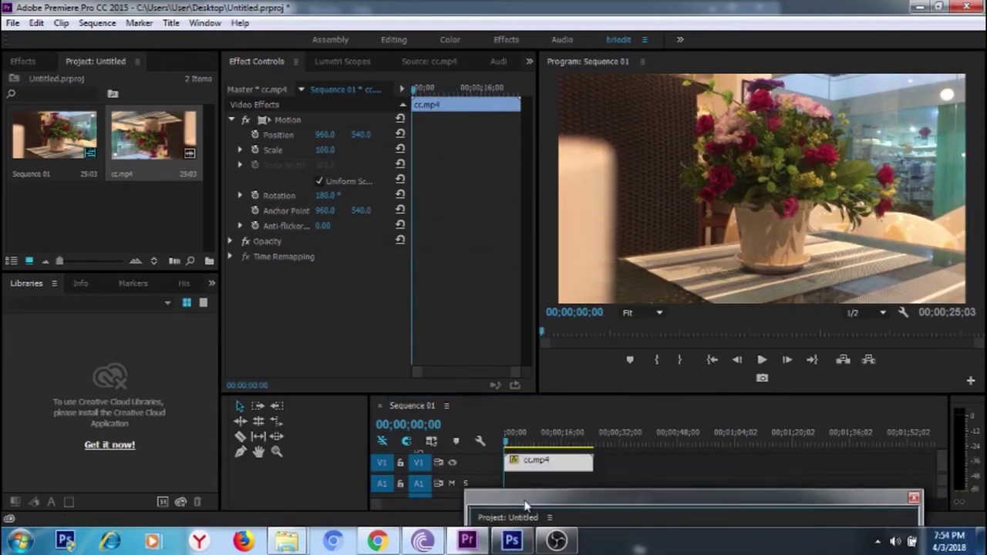
pyautogui.click(508, 446)
pyautogui.moveTo(505, 446); pyautogui.dragTo(535, 460)
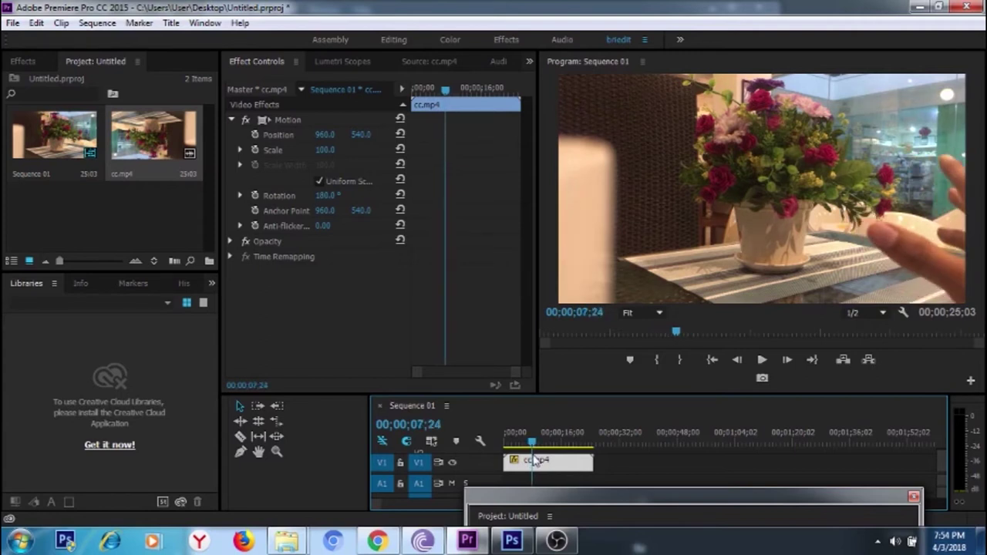
pyautogui.moveTo(378, 542)
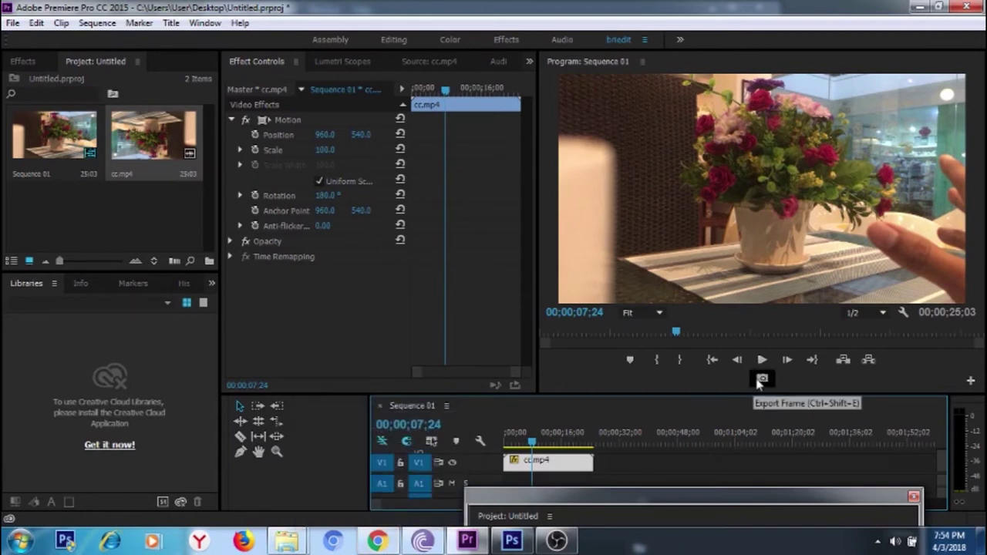
pyautogui.click(971, 380)
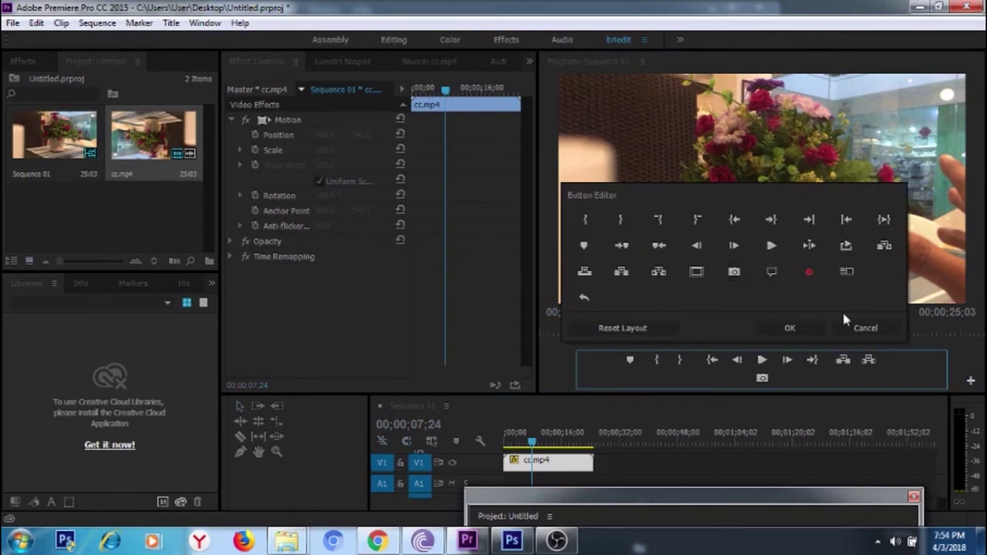
pyautogui.click(861, 328)
# Export the current frame as a JPEG still into the Desktop folder c.
pyautogui.click(762, 379)
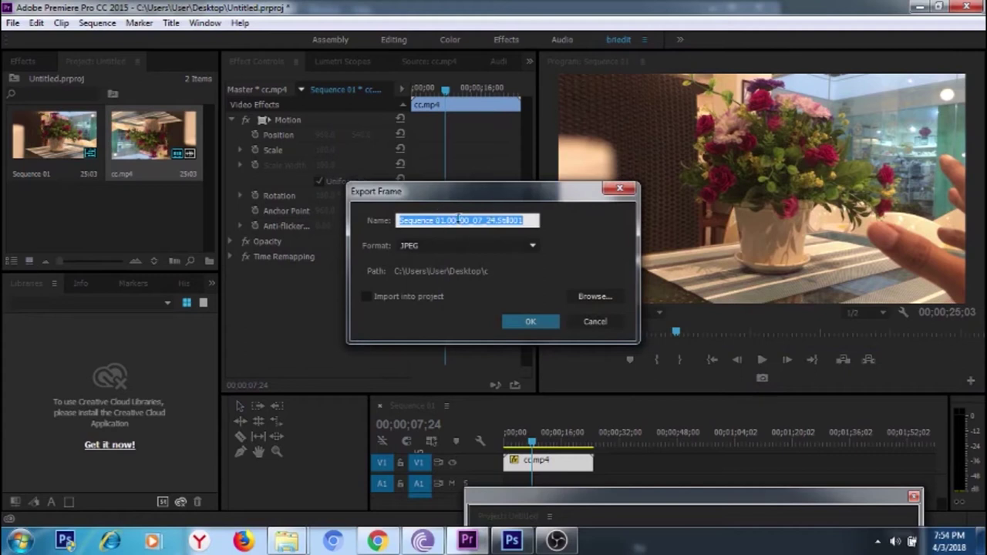
pyautogui.click(594, 298)
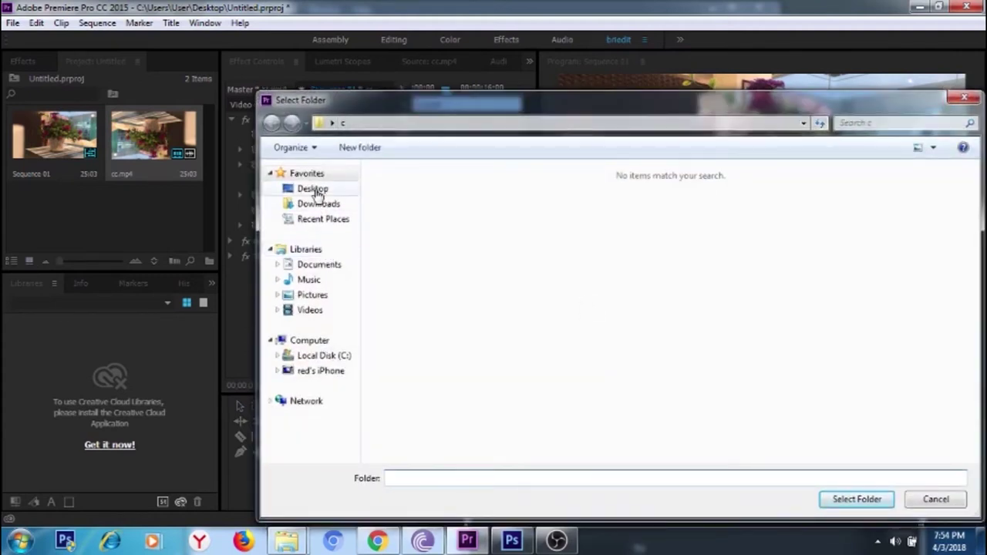
pyautogui.click(314, 189)
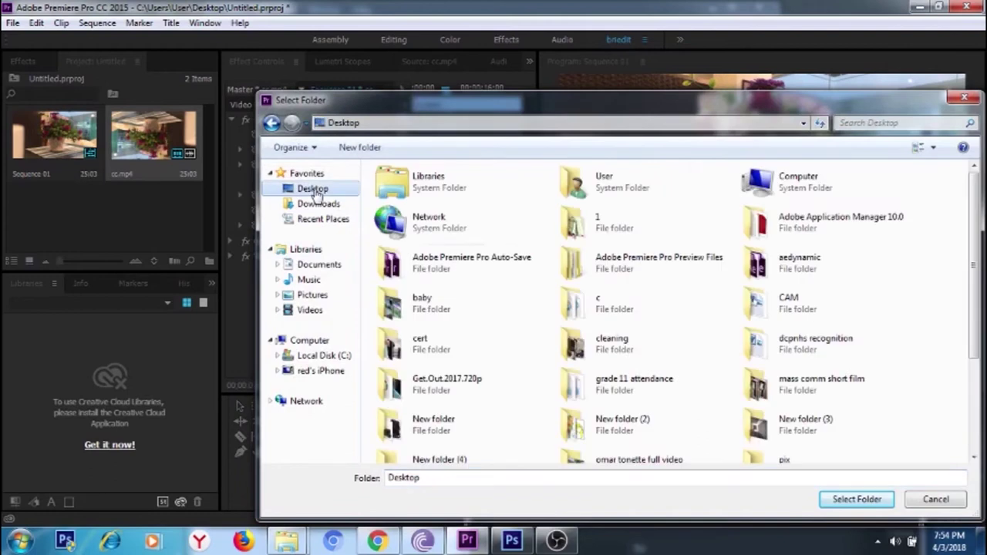
pyautogui.doubleClick(604, 306)
pyautogui.click(856, 499)
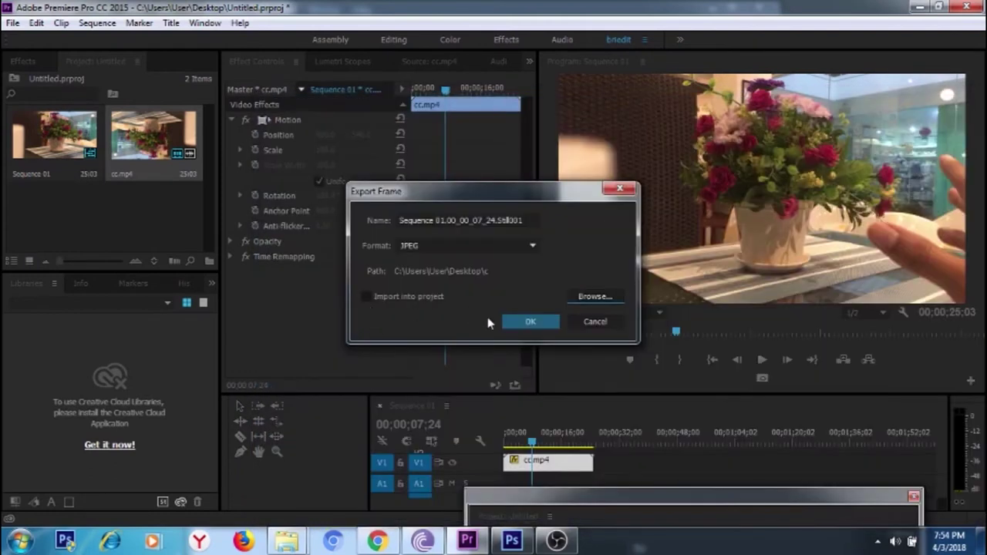
pyautogui.click(528, 321)
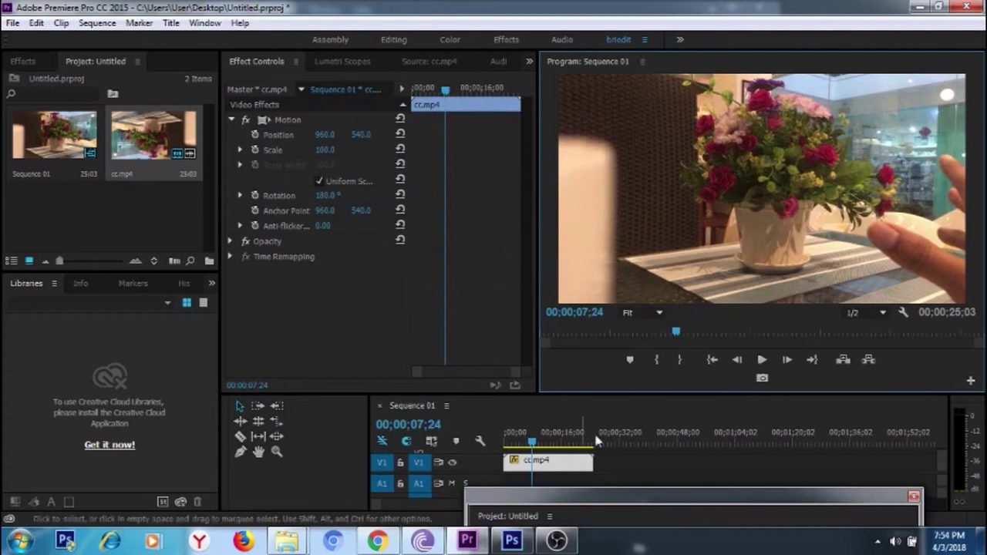
pyautogui.click(511, 540)
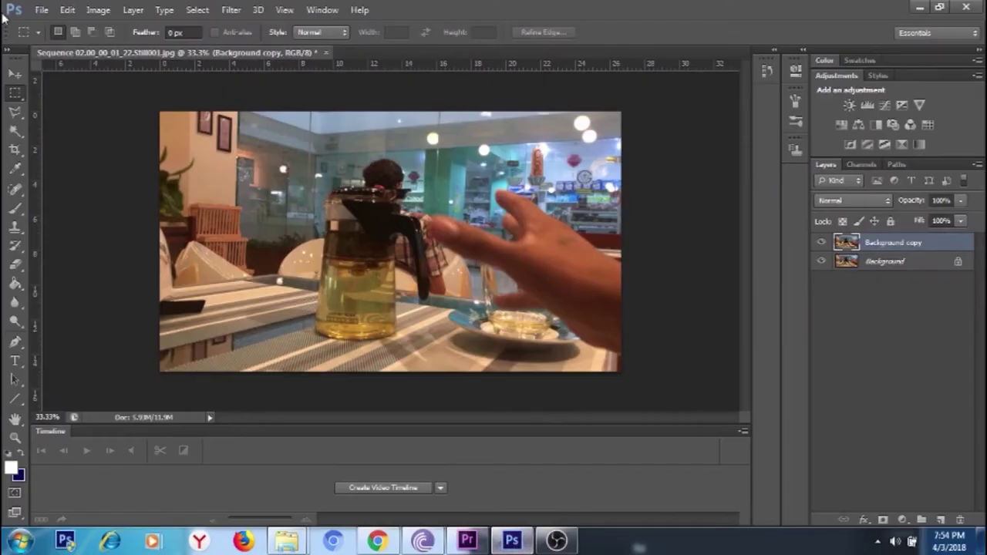
# Open Sequence 01.00_00_07_24.Still001.jpg as a new Photoshop document.
pyautogui.click(42, 9)
pyautogui.click(46, 38)
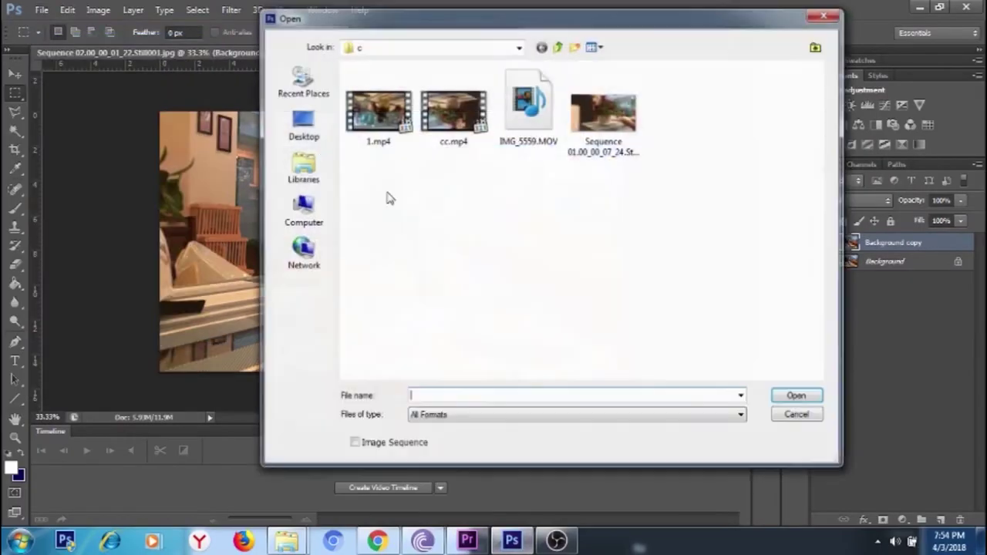
pyautogui.click(609, 154)
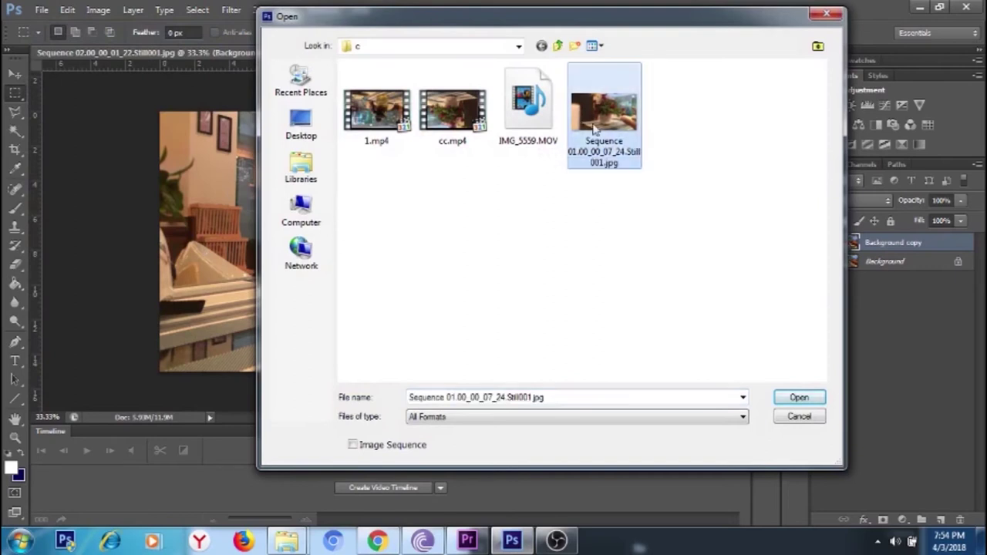
pyautogui.click(800, 398)
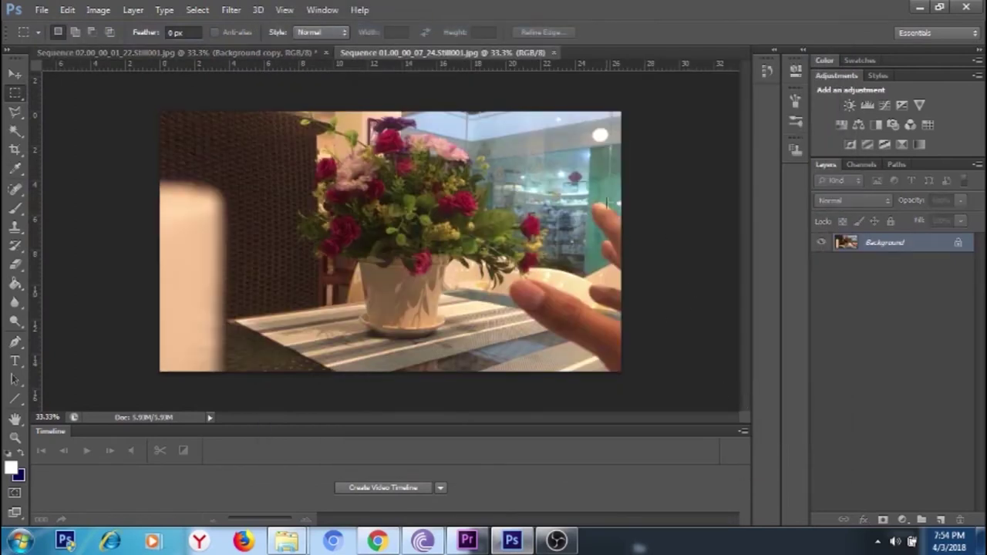
# Duplicate the Background layer as a Background copy layer.
pyautogui.rightClick(893, 246)
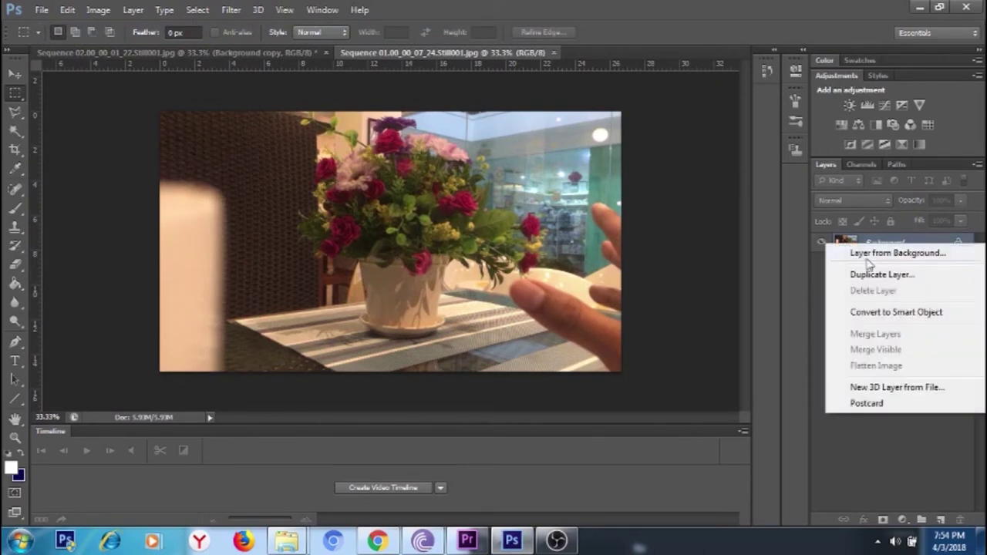
pyautogui.click(864, 277)
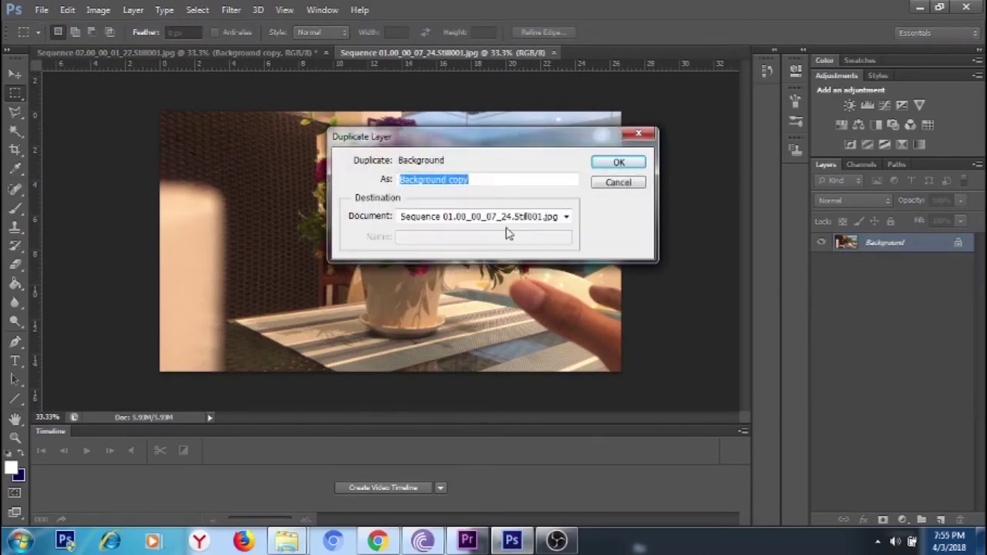
pyautogui.click(615, 165)
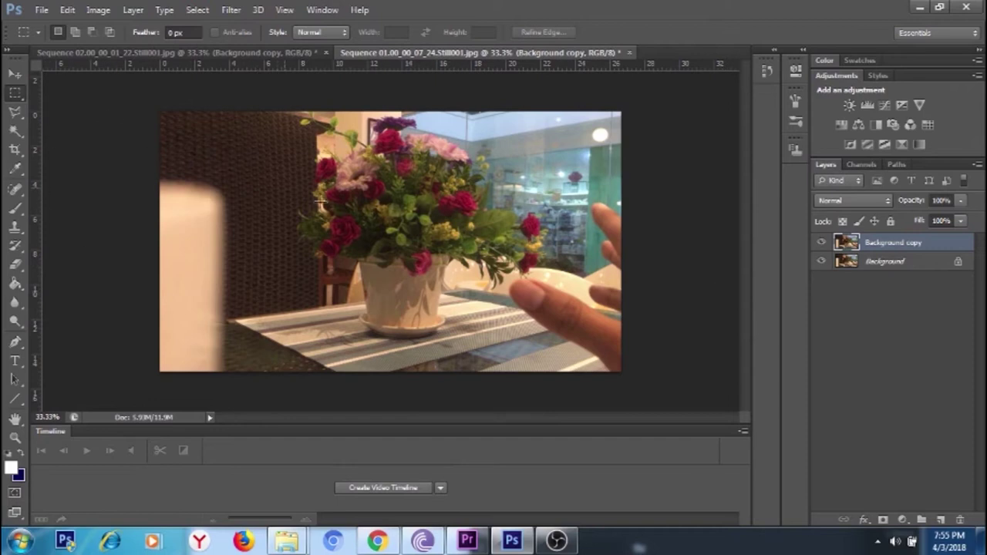
# Apply a Hue/Saturation adjustment with Saturation +26 to the Background copy layer.
pyautogui.click(229, 10)
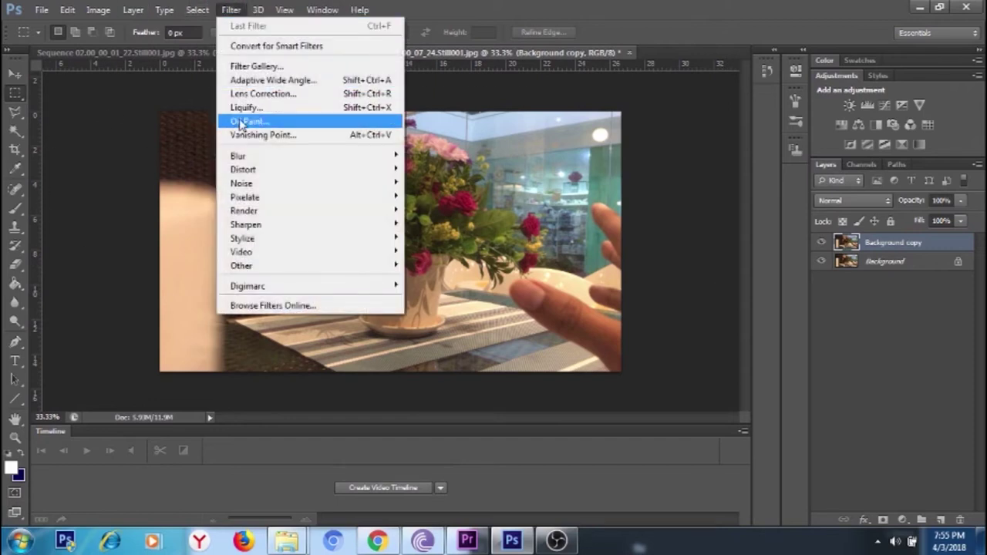
pyautogui.click(250, 363)
pyautogui.click(98, 9)
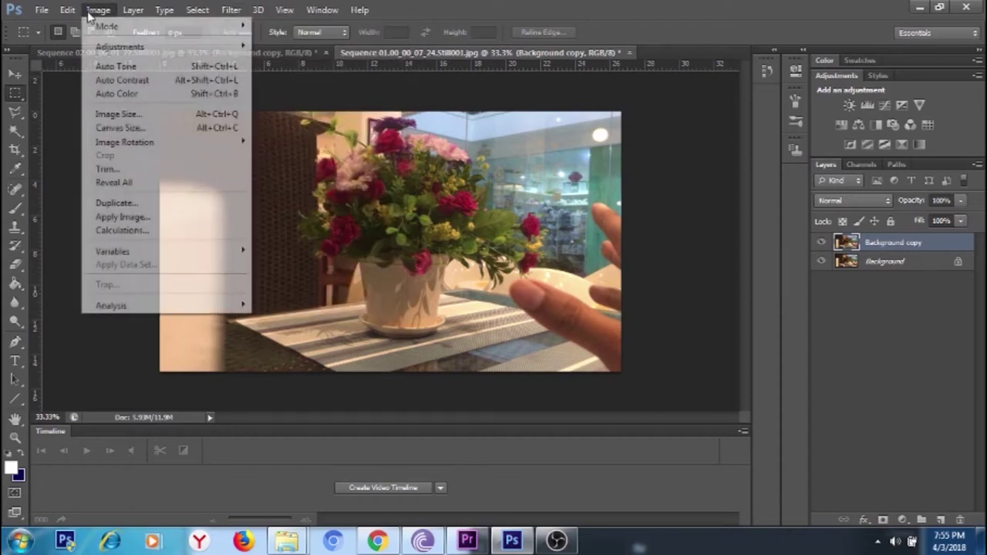
pyautogui.moveTo(115, 46)
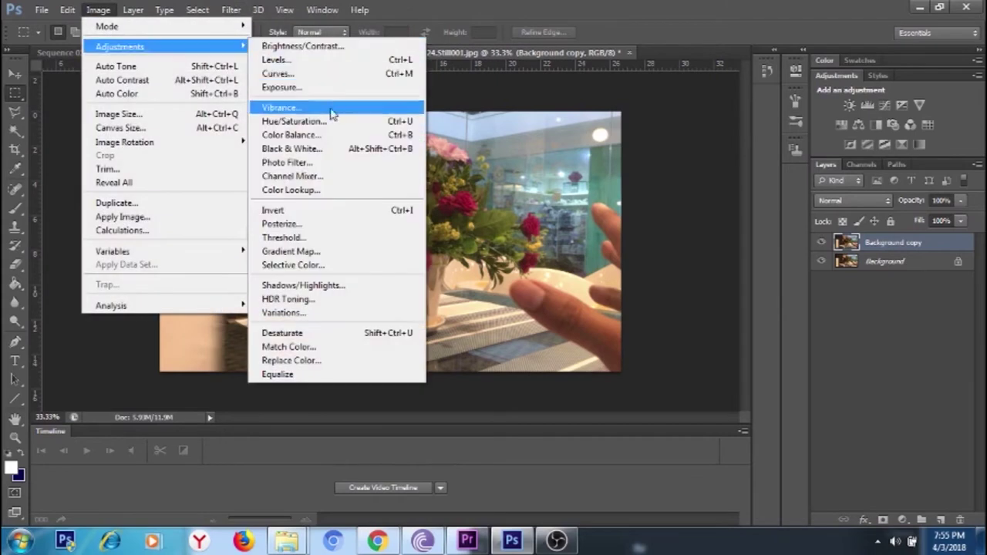
pyautogui.click(295, 123)
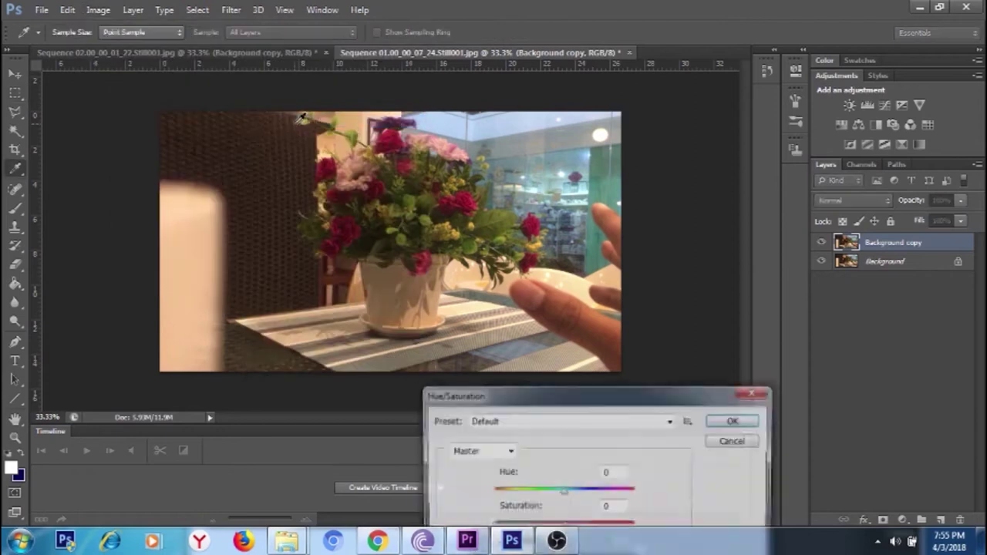
pyautogui.moveTo(566, 404); pyautogui.dragTo(754, 166)
pyautogui.moveTo(750, 290); pyautogui.dragTo(762, 293)
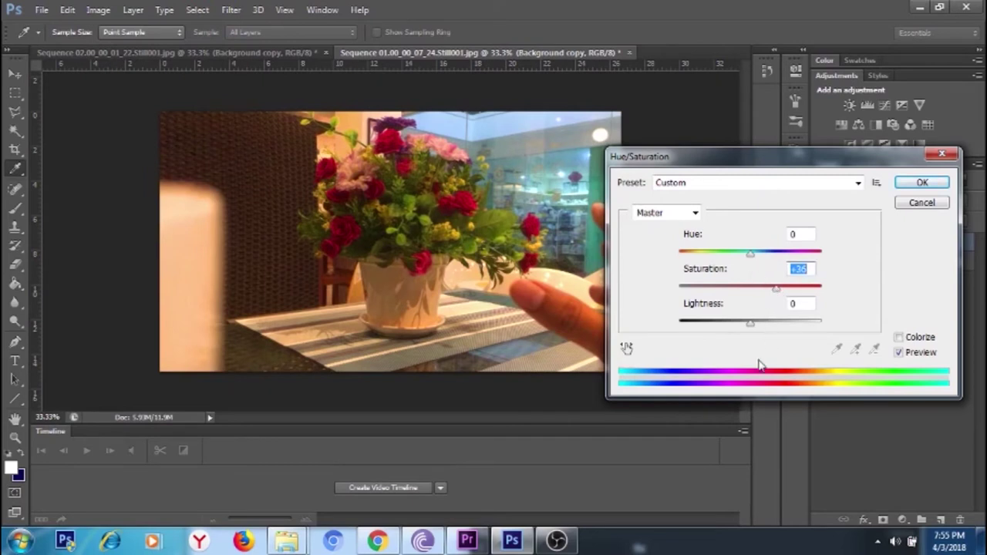
pyautogui.click(924, 187)
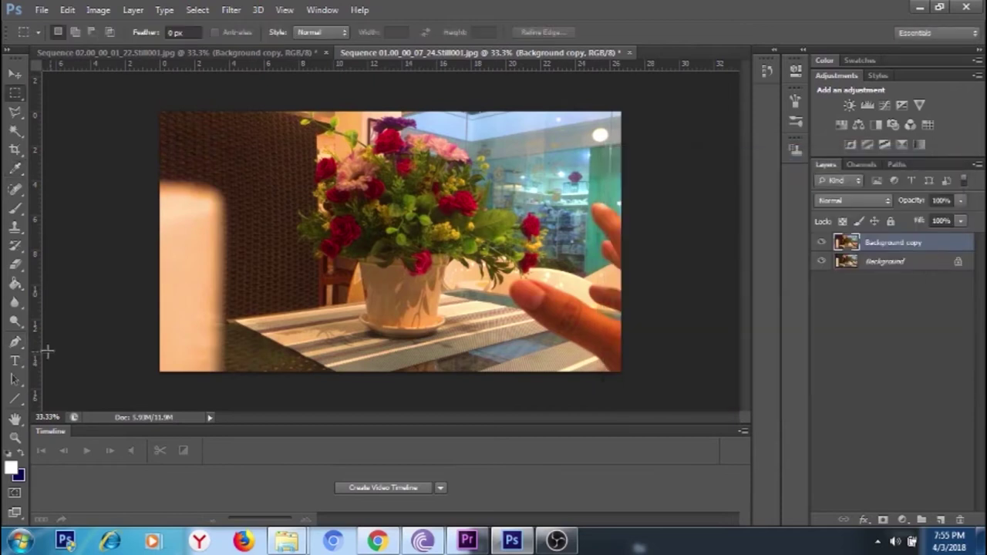
# Apply Filter > Sharpen > Sharpen More to the Background copy layer.
pyautogui.click(232, 10)
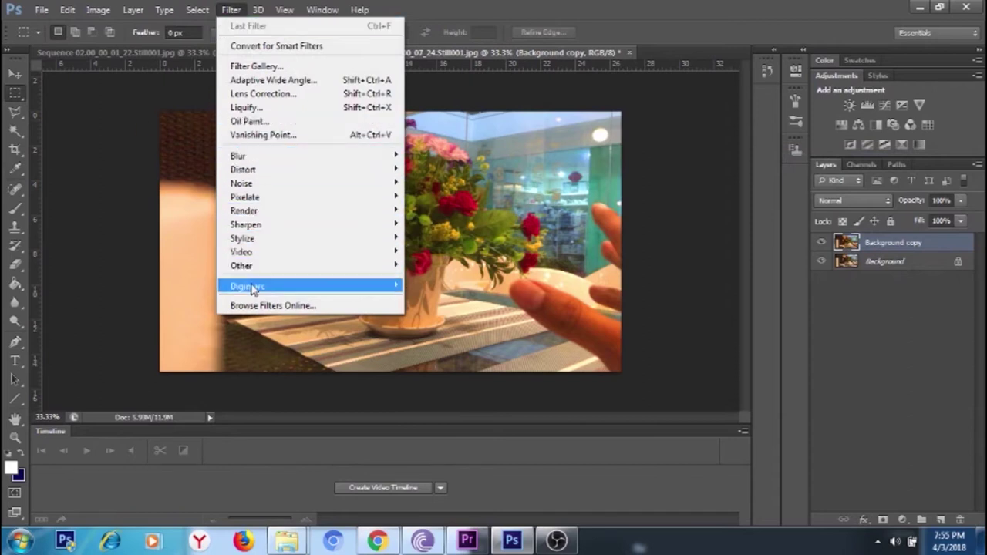
pyautogui.moveTo(272, 232)
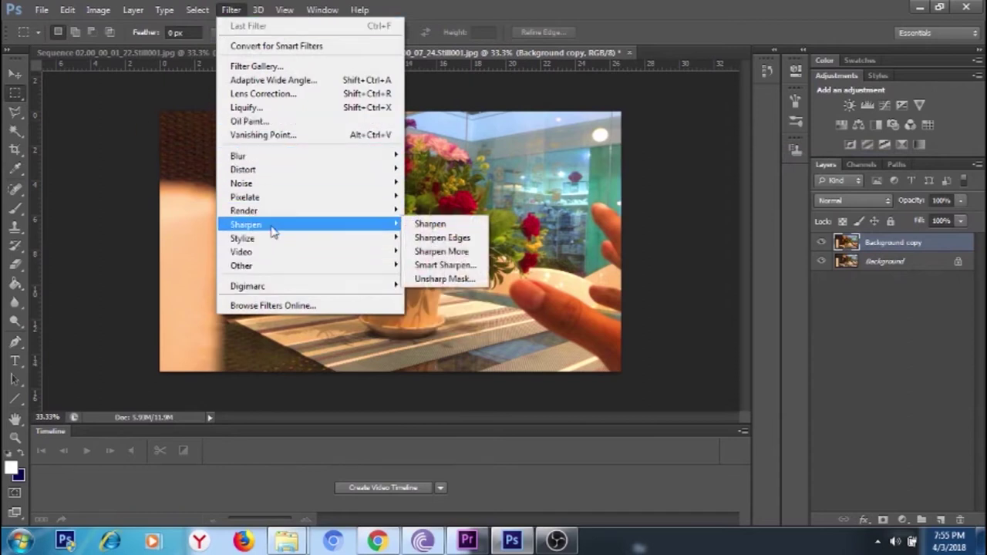
pyautogui.click(446, 254)
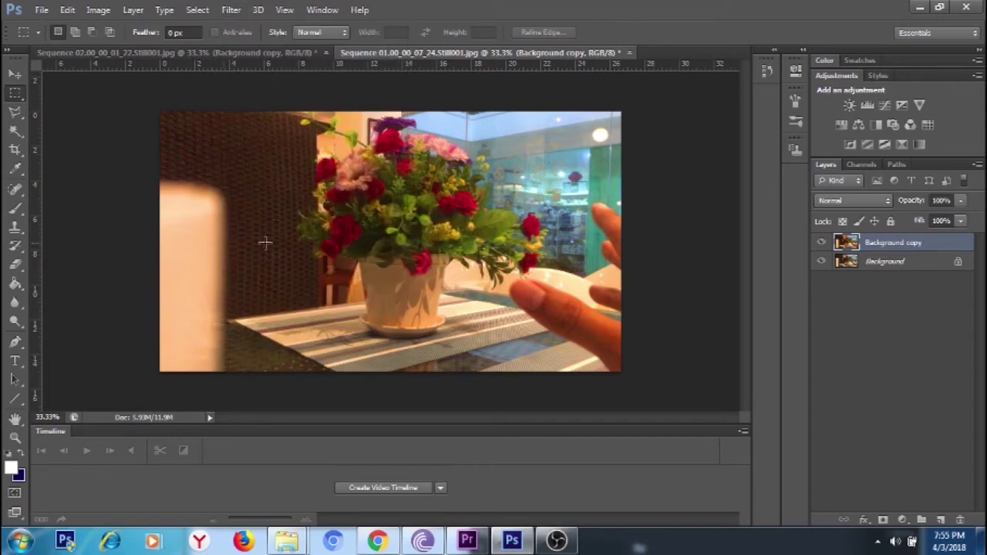
pyautogui.click(233, 11)
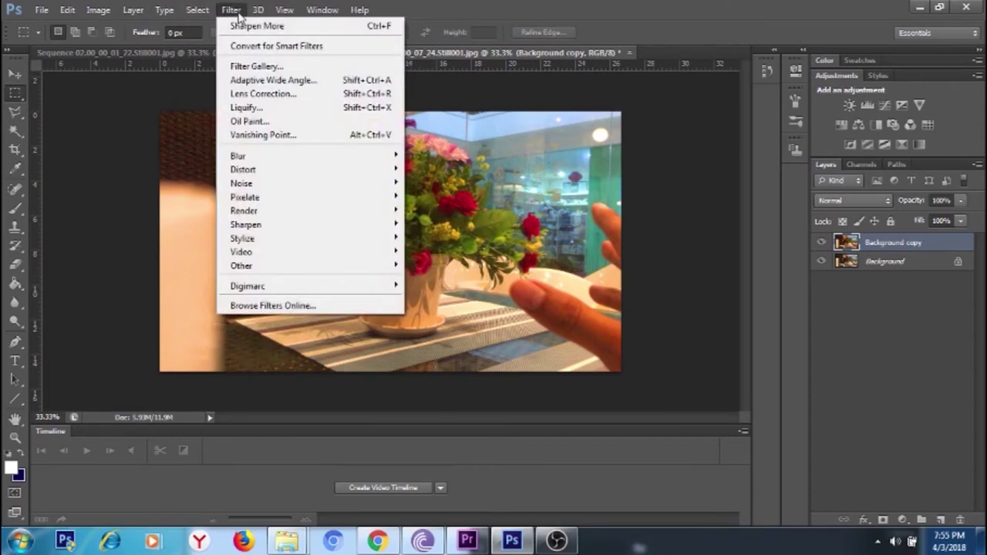
# Apply Oil Paint with Shine 4.75, Angle 340.2, Scale 0.1, Cleanliness 10, Stylization 6.93.
pyautogui.click(253, 125)
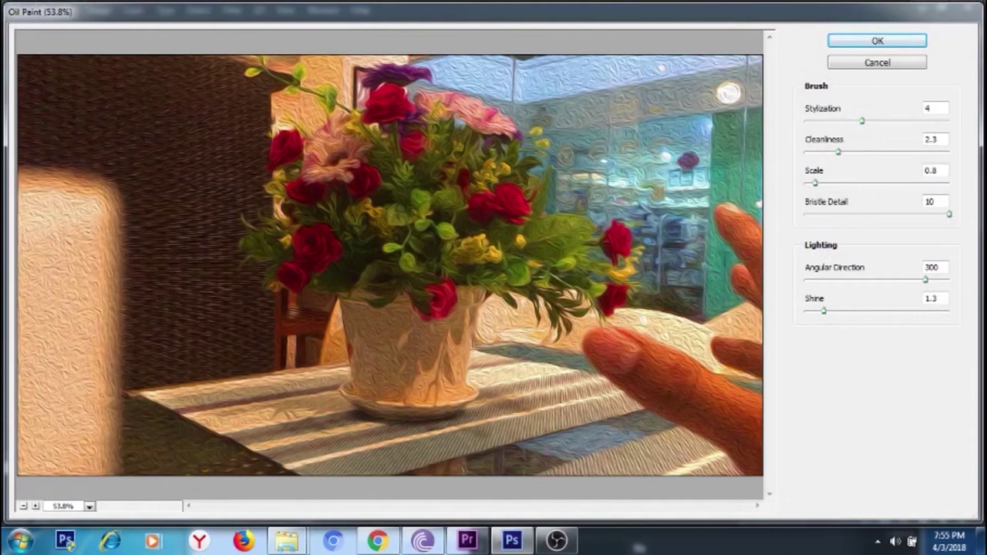
pyautogui.moveTo(825, 313); pyautogui.dragTo(877, 321)
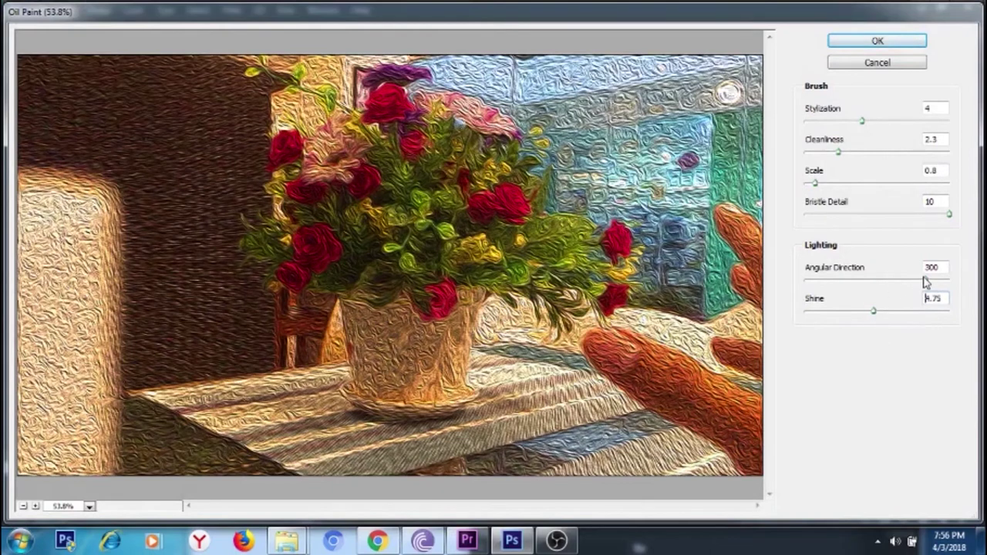
pyautogui.moveTo(926, 283); pyautogui.dragTo(941, 303)
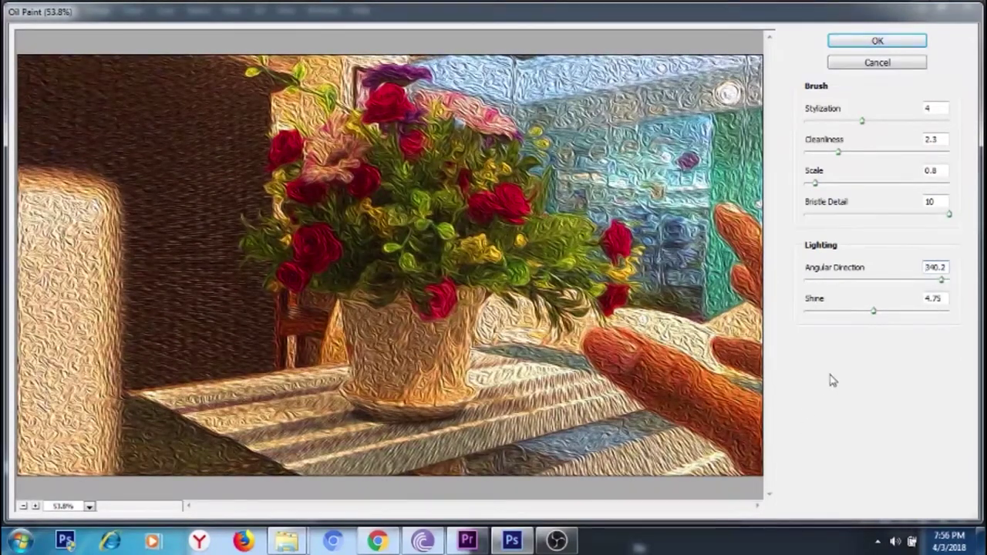
pyautogui.moveTo(815, 183)
pyautogui.mouseDown()
pyautogui.moveTo(931, 205)
pyautogui.moveTo(802, 208)
pyautogui.mouseUp()
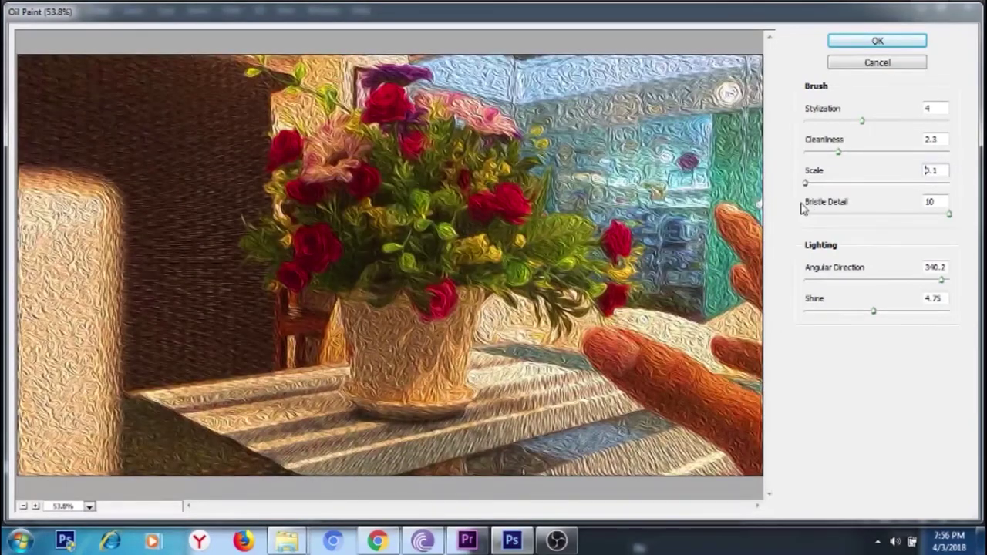
pyautogui.moveTo(842, 156); pyautogui.dragTo(968, 166)
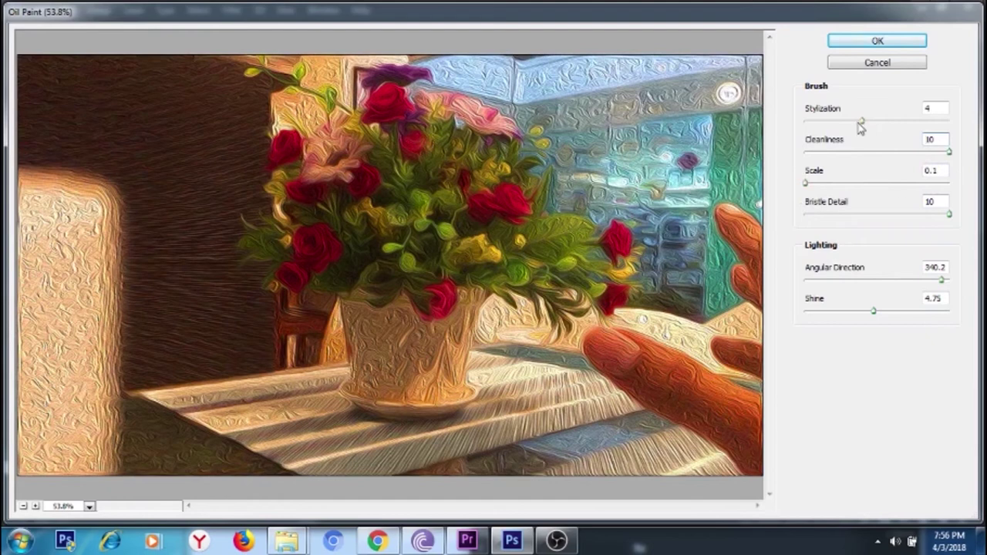
pyautogui.moveTo(861, 123); pyautogui.dragTo(924, 124)
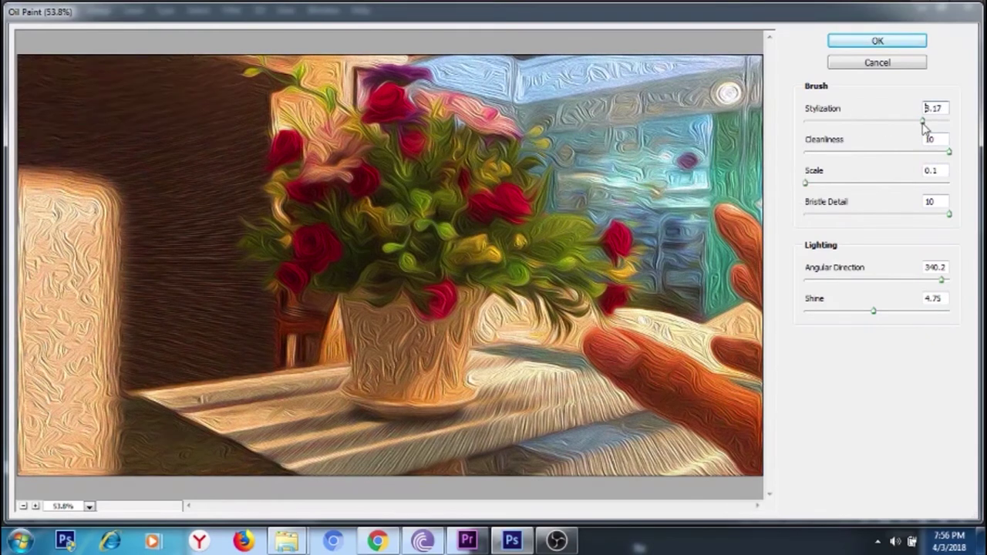
pyautogui.moveTo(924, 124)
pyautogui.mouseDown()
pyautogui.moveTo(806, 124)
pyautogui.moveTo(857, 123)
pyautogui.moveTo(926, 146)
pyautogui.moveTo(910, 146)
pyautogui.mouseUp()
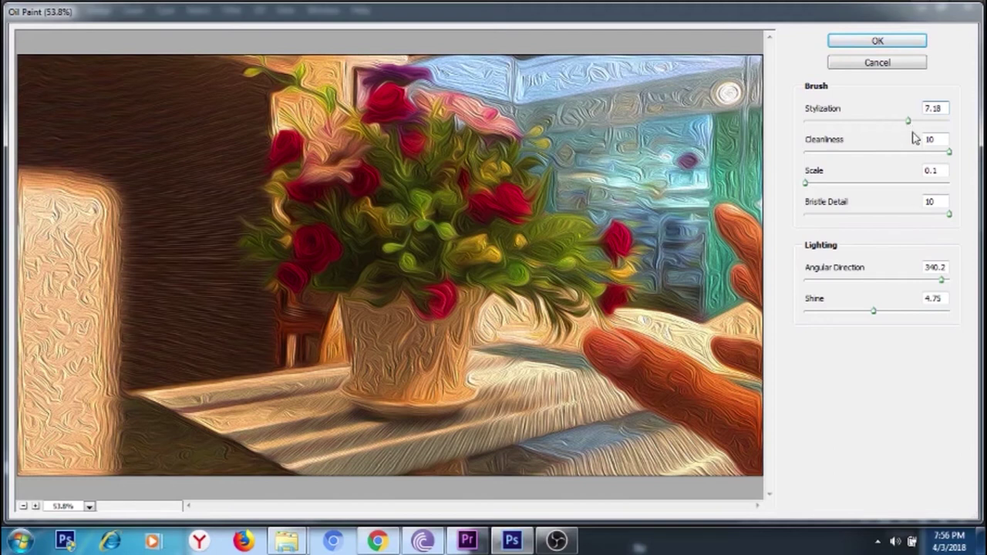
pyautogui.moveTo(910, 121); pyautogui.dragTo(906, 121)
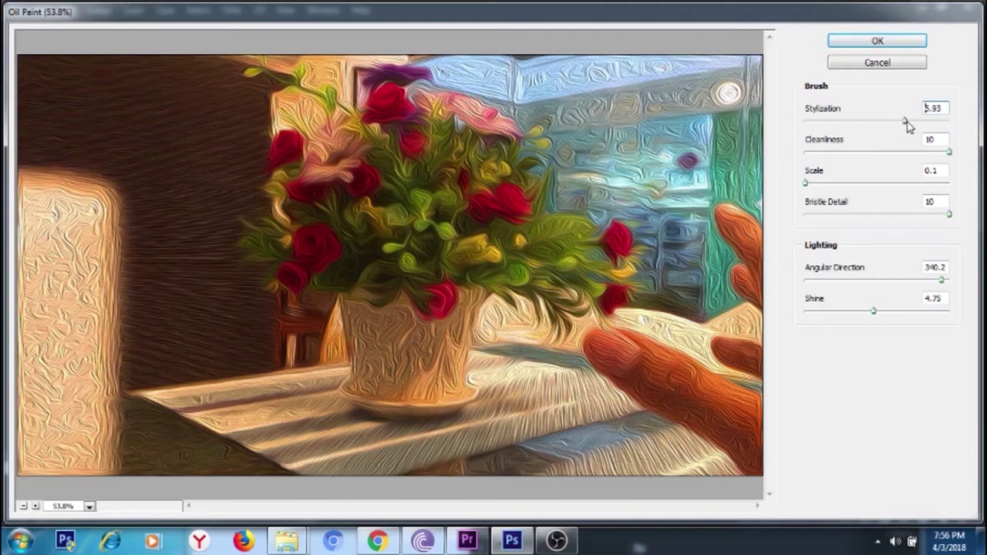
pyautogui.click(877, 39)
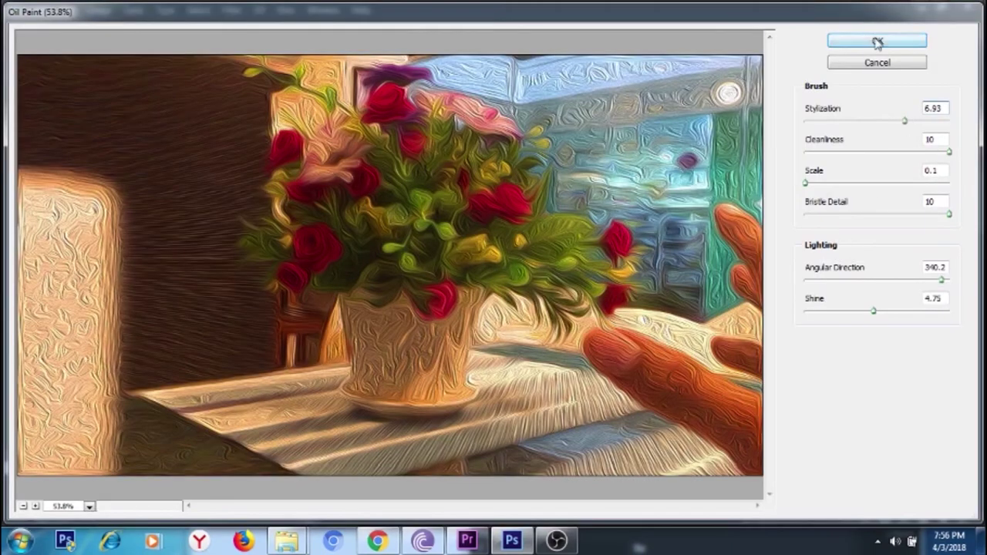
pyautogui.click(877, 39)
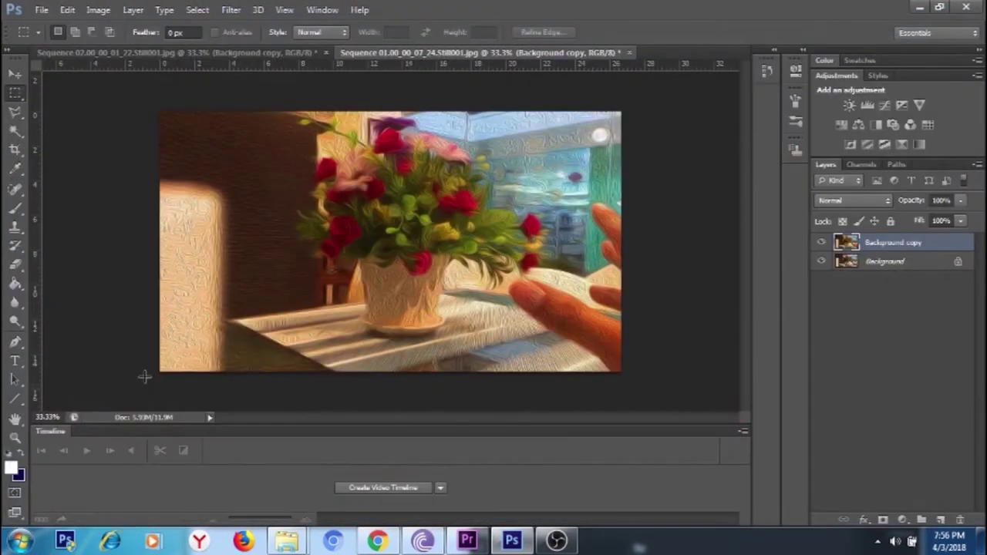
# Toggle the oil-painted layer to compare with the original, then zoom to 50%.
pyautogui.click(822, 243)
pyautogui.click(820, 243)
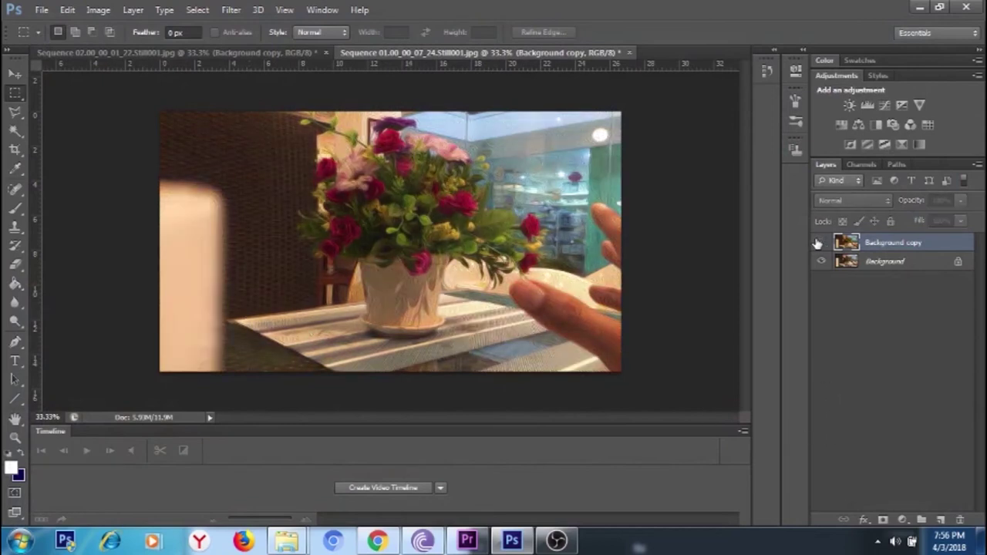
pyautogui.click(820, 243)
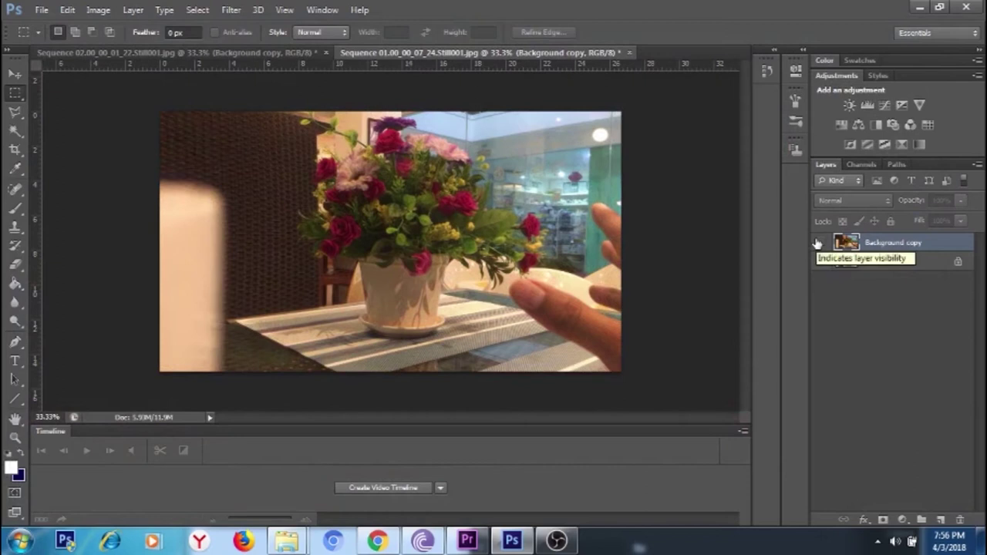
pyautogui.click(820, 243)
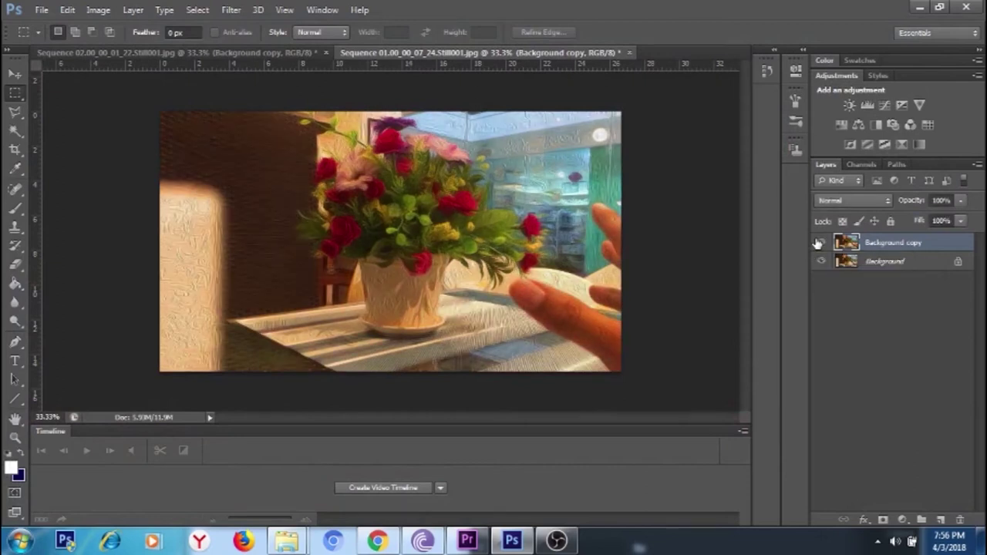
pyautogui.click(820, 243)
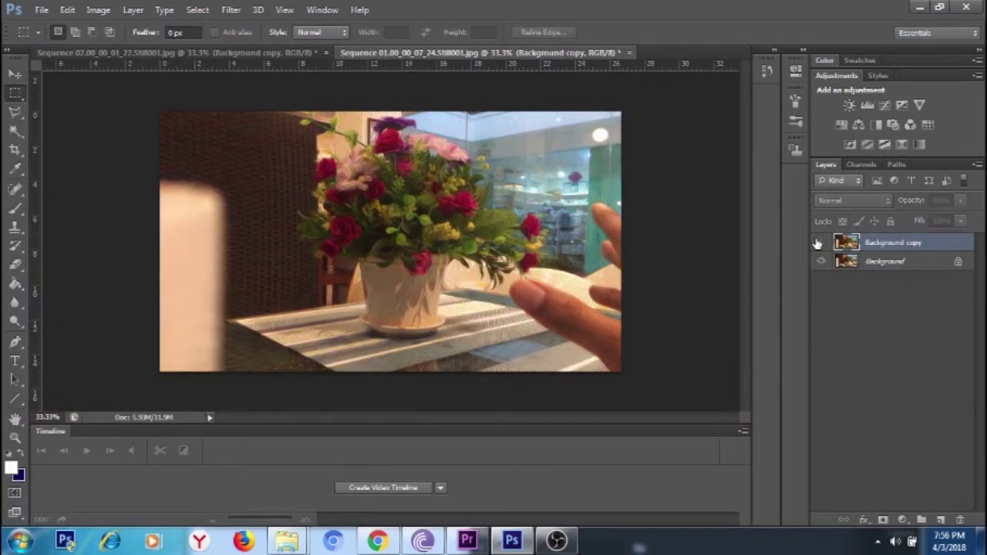
pyautogui.click(820, 243)
pyautogui.click(820, 243)
pyautogui.click(819, 243)
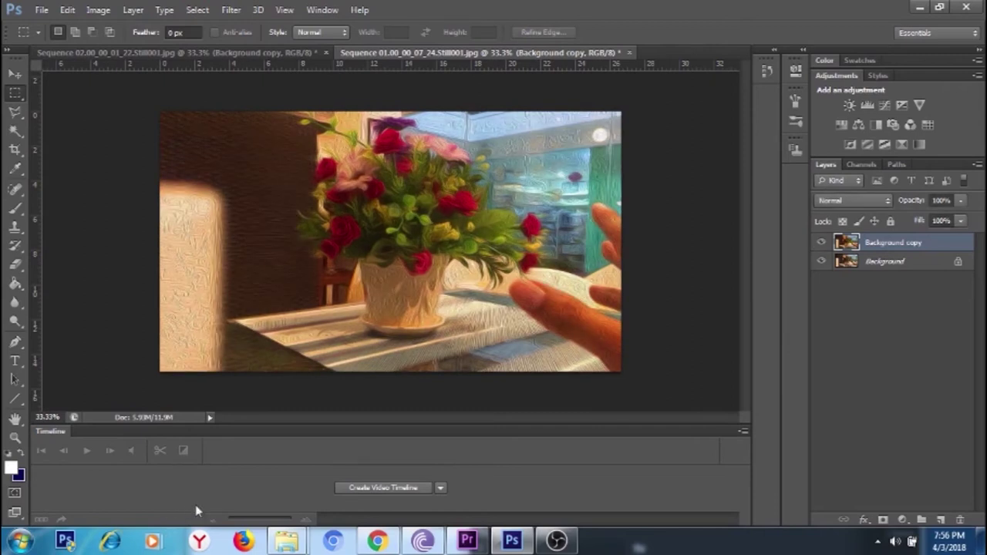
pyautogui.hotkey('ctrl', '+')
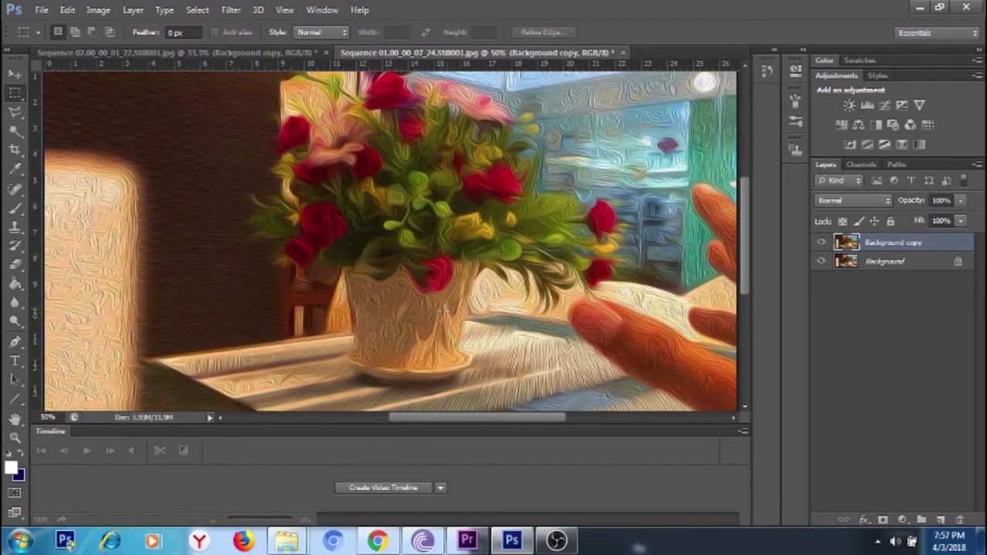
# With the Polygonal Lasso, place outline points along the vase rim and leaf edge.
pyautogui.scroll(3, 443, 309)
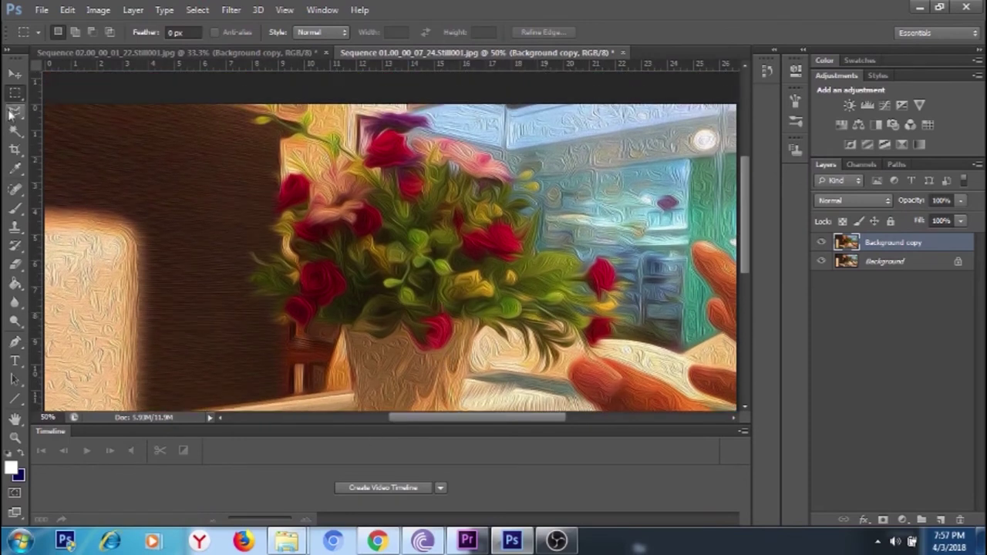
pyautogui.click(15, 114)
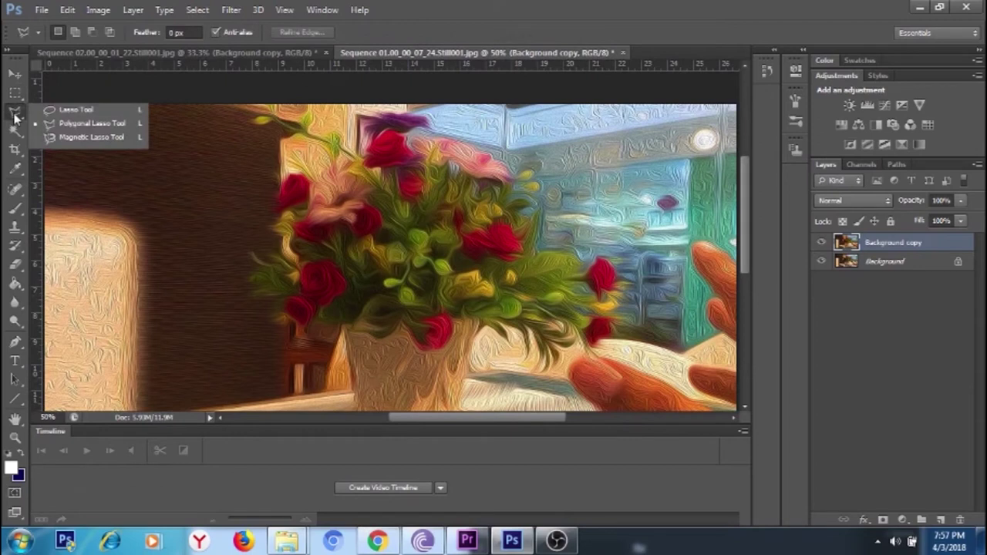
pyautogui.click(92, 123)
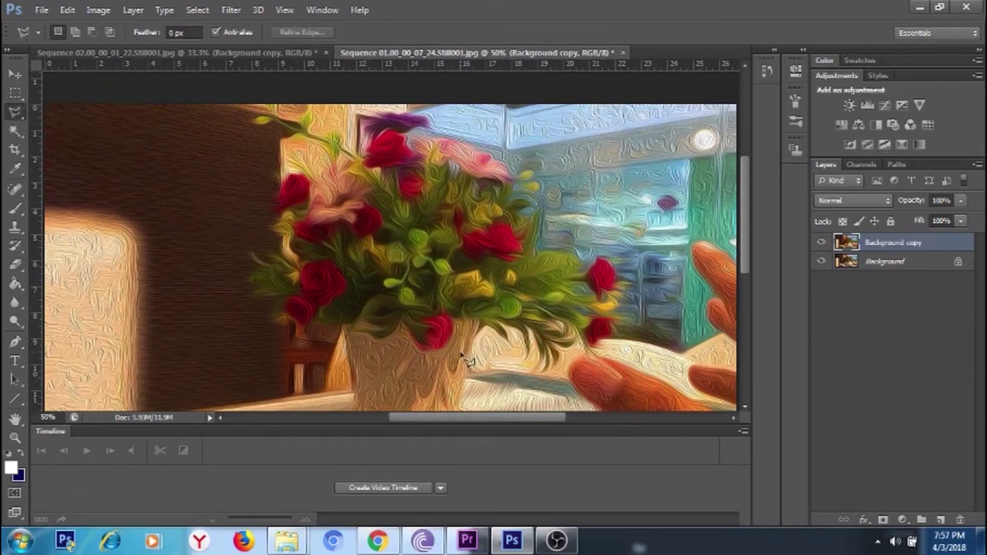
pyautogui.scroll(-3, 432, 359)
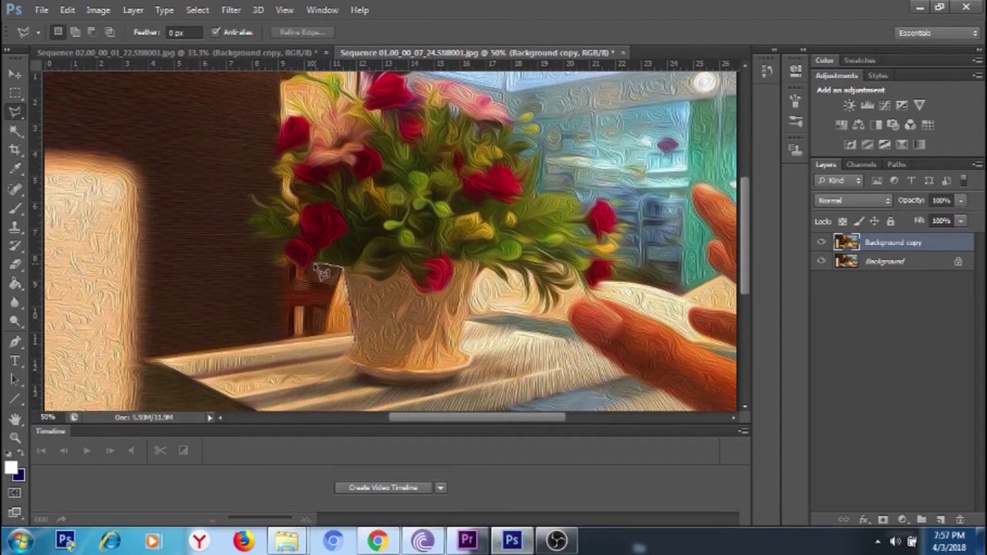
pyautogui.click(342, 265)
pyautogui.click(310, 266)
pyautogui.click(289, 265)
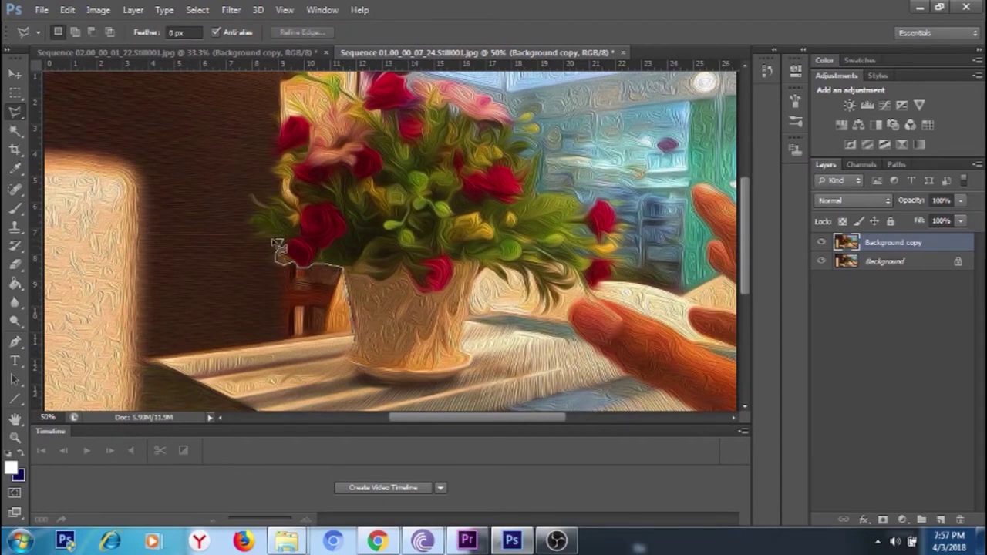
pyautogui.click(252, 235)
pyautogui.click(262, 223)
pyautogui.click(255, 212)
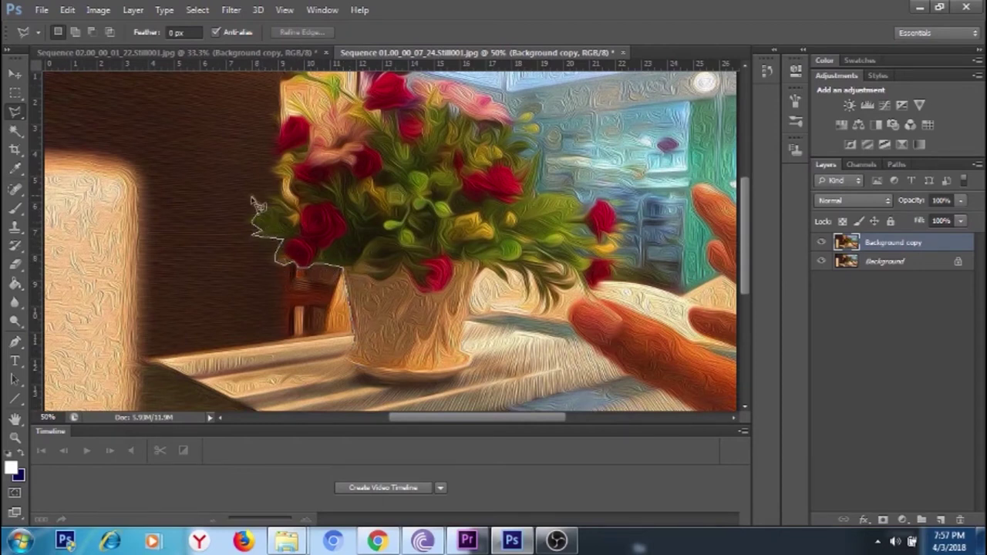
pyautogui.click(261, 205)
pyautogui.click(270, 202)
pyautogui.click(275, 187)
# Continue the outline up the roses and over the purple flower, then close the selection.
pyautogui.click(279, 164)
pyautogui.click(276, 143)
pyautogui.click(280, 115)
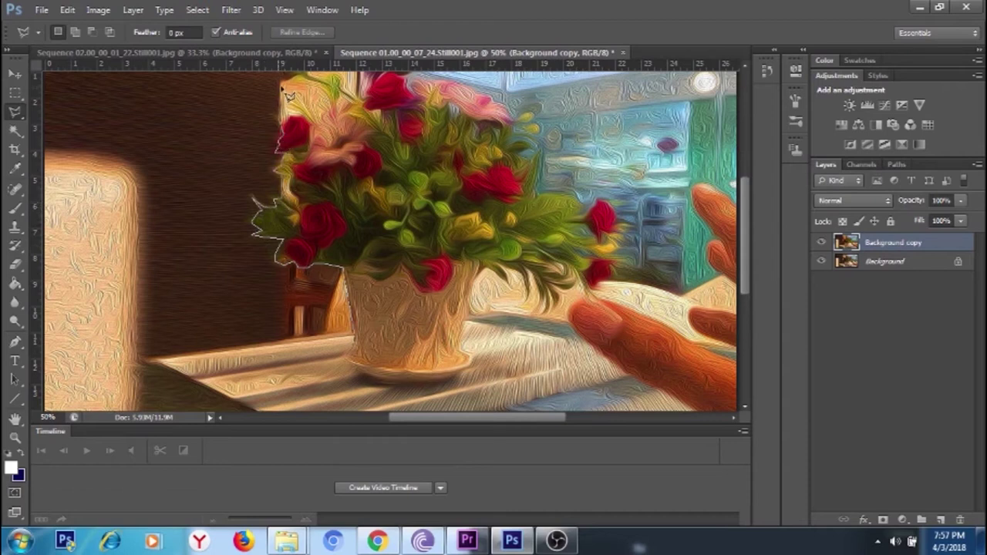
pyautogui.moveTo(293, 96); pyautogui.dragTo(302, 209)
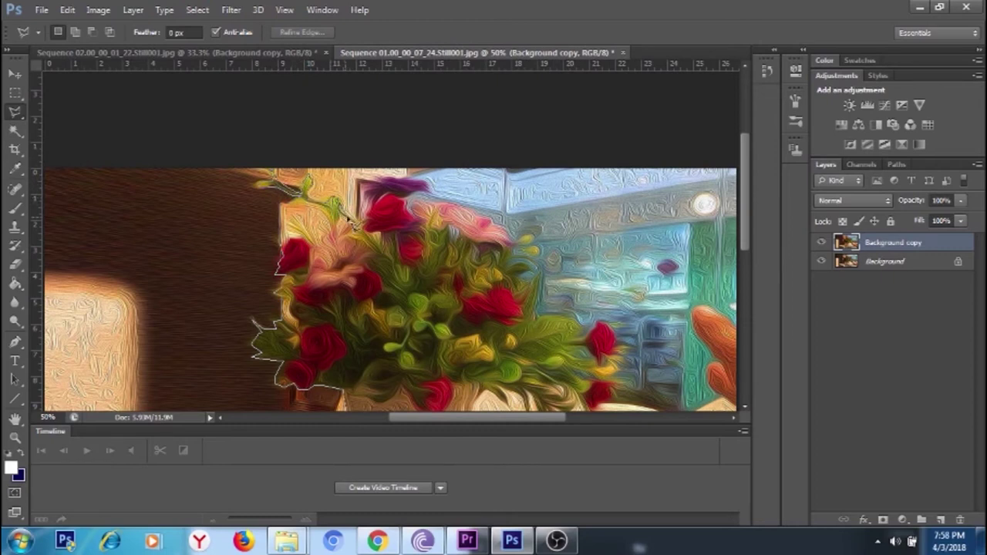
pyautogui.click(355, 179)
pyautogui.click(422, 189)
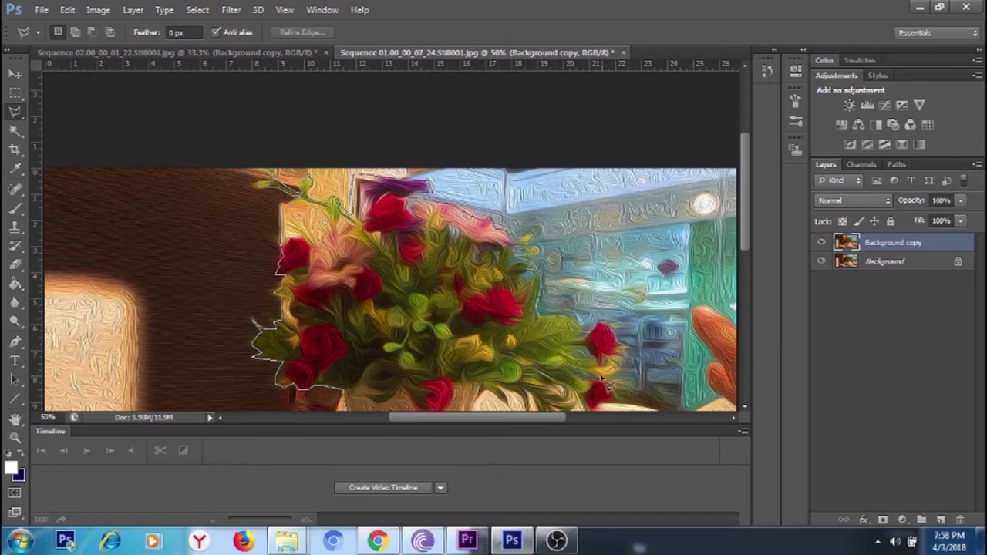
pyautogui.scroll(-4, 575, 388)
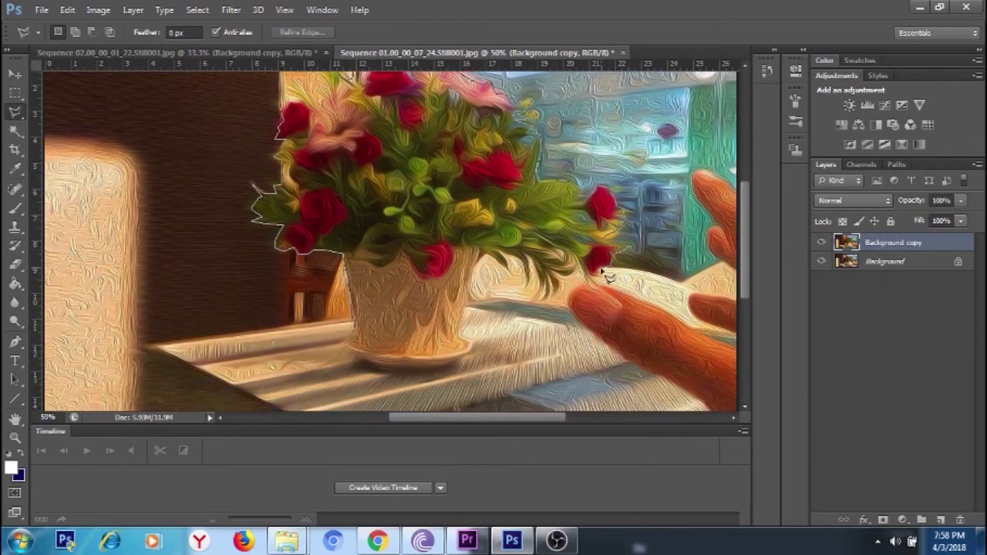
pyautogui.doubleClick(575, 284)
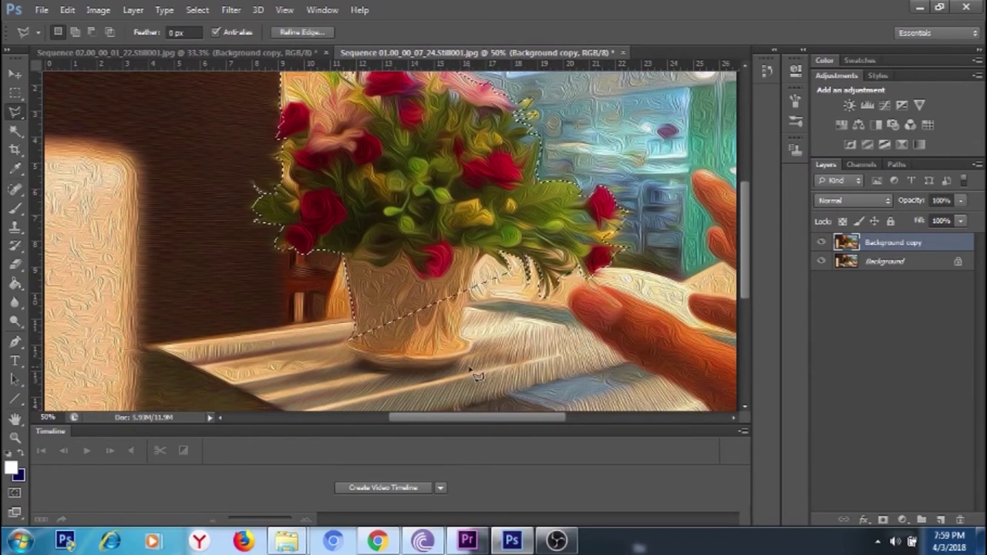
# Invert the selection to everything outside the bouquet and set the Eraser brush to 300 px.
pyautogui.click(198, 10)
pyautogui.click(212, 69)
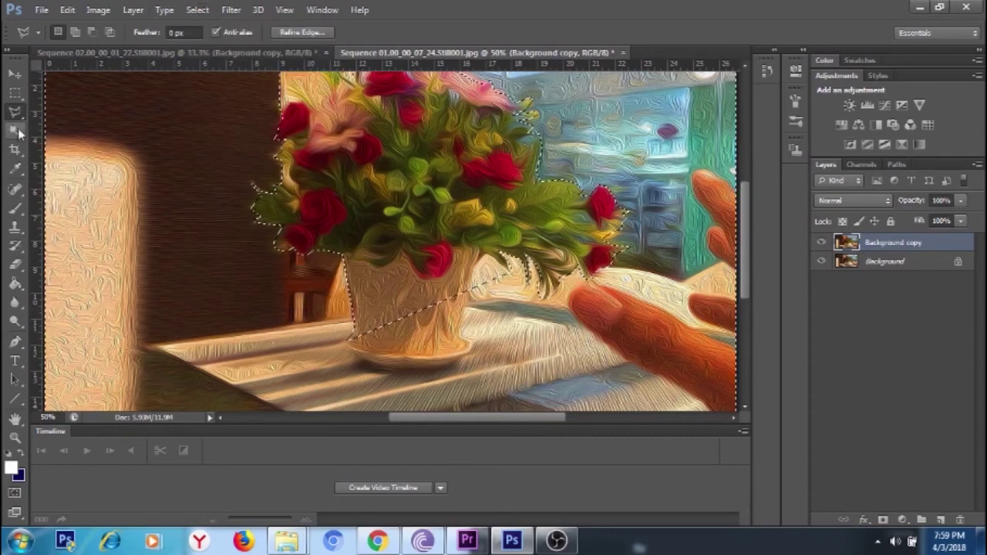
pyautogui.click(15, 264)
pyautogui.click(65, 33)
pyautogui.click(141, 60)
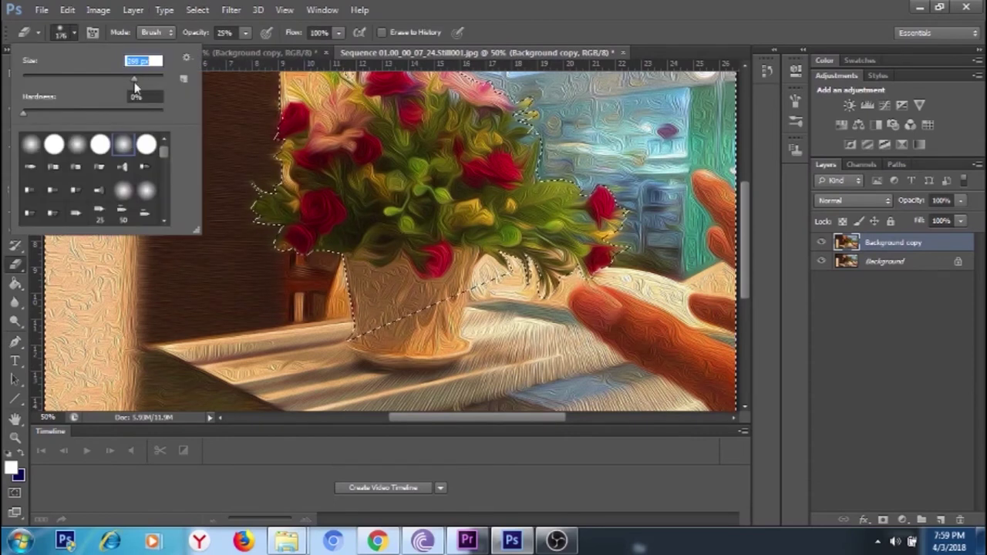
pyautogui.write('300')
pyautogui.press('Return')
# Erase the oil-paint effect from the background, then drop the selection.
pyautogui.scroll(1, 221, 129)
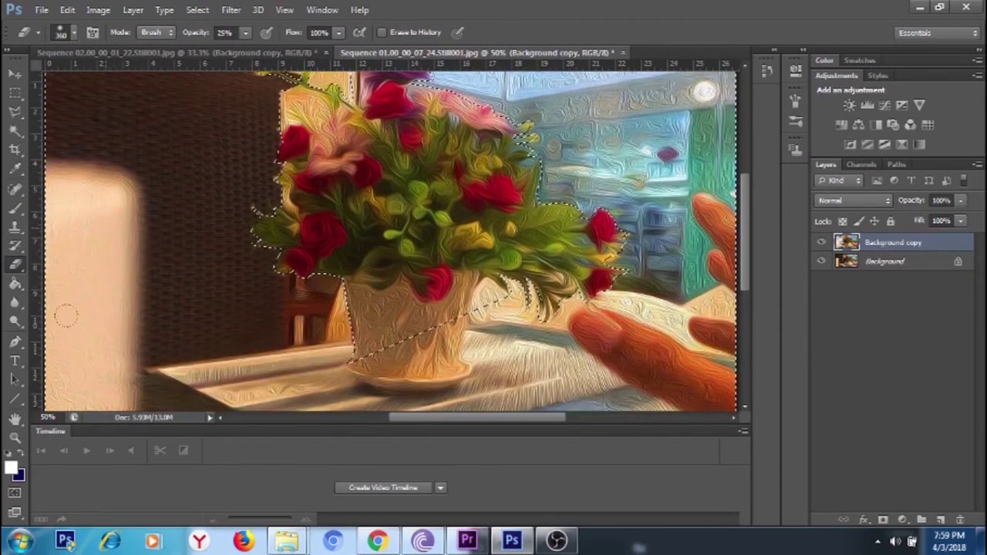
pyautogui.press('c')
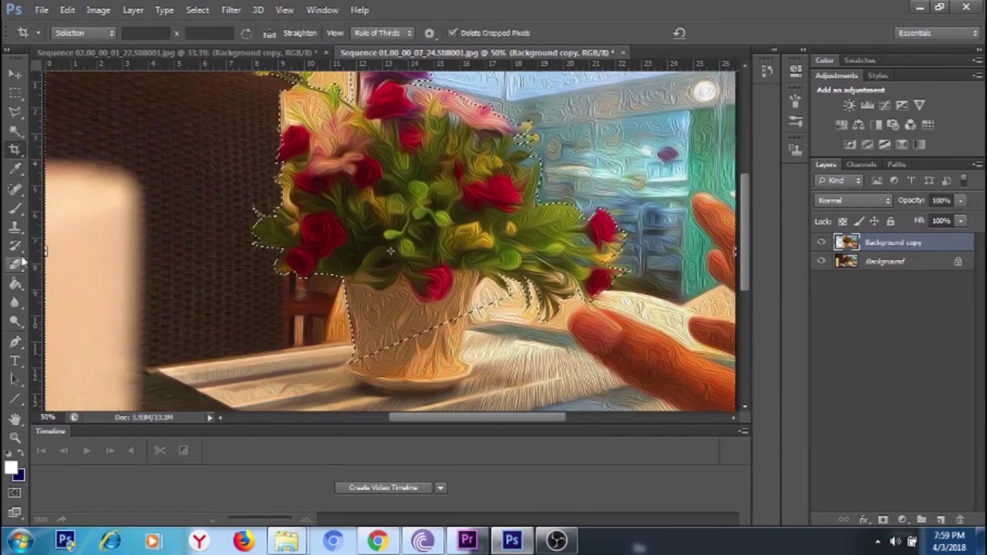
pyautogui.press('e')
pyautogui.scroll(4, 214, 117)
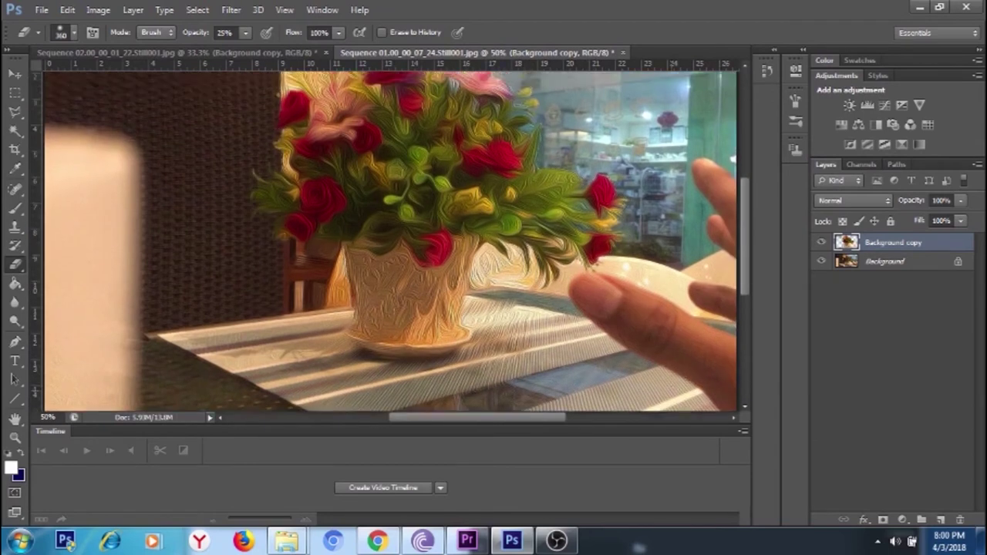
pyautogui.click(14, 111)
pyautogui.click(262, 293)
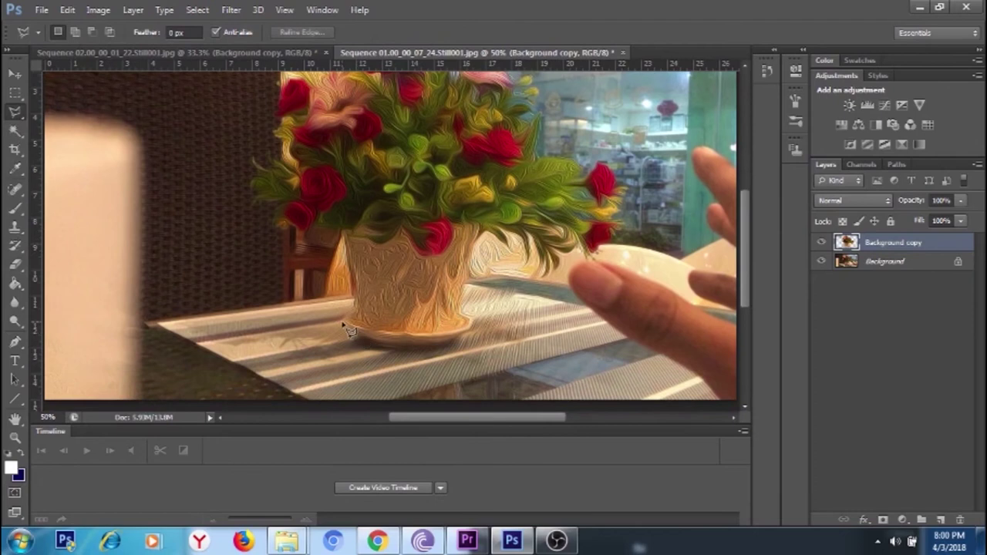
# Lasso the area around the vase base and saucer, erase its paint, and deselect.
pyautogui.moveTo(353, 332)
pyautogui.mouseDown()
pyautogui.moveTo(400, 354)
pyautogui.moveTo(471, 332)
pyautogui.moveTo(461, 315)
pyautogui.moveTo(488, 241)
pyautogui.mouseUp()
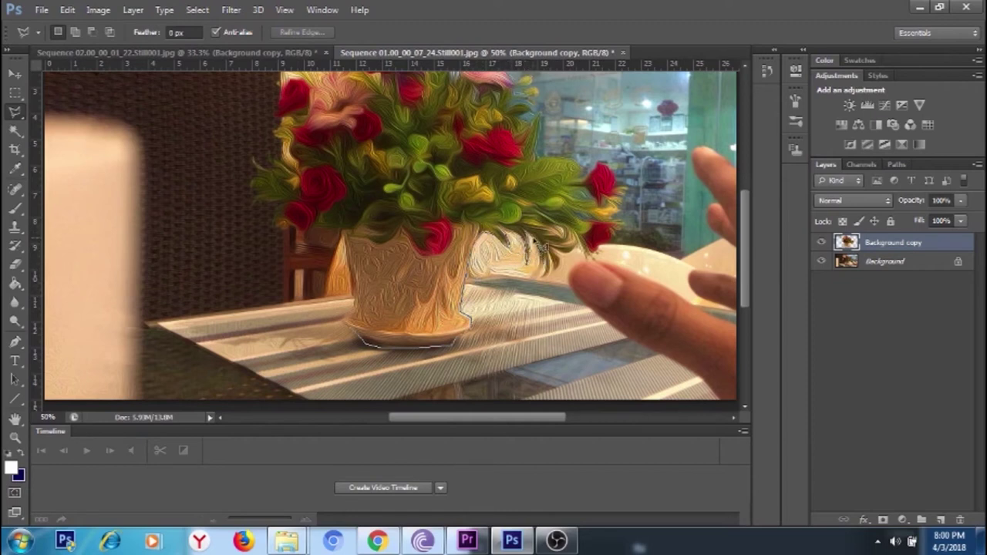
pyautogui.moveTo(561, 277)
pyautogui.mouseDown()
pyautogui.moveTo(574, 253)
pyautogui.moveTo(558, 306)
pyautogui.moveTo(563, 356)
pyautogui.moveTo(397, 417)
pyautogui.moveTo(373, 375)
pyautogui.moveTo(274, 344)
pyautogui.moveTo(328, 298)
pyautogui.moveTo(328, 233)
pyautogui.moveTo(281, 232)
pyautogui.moveTo(322, 226)
pyautogui.moveTo(350, 237)
pyautogui.moveTo(356, 333)
pyautogui.mouseUp()
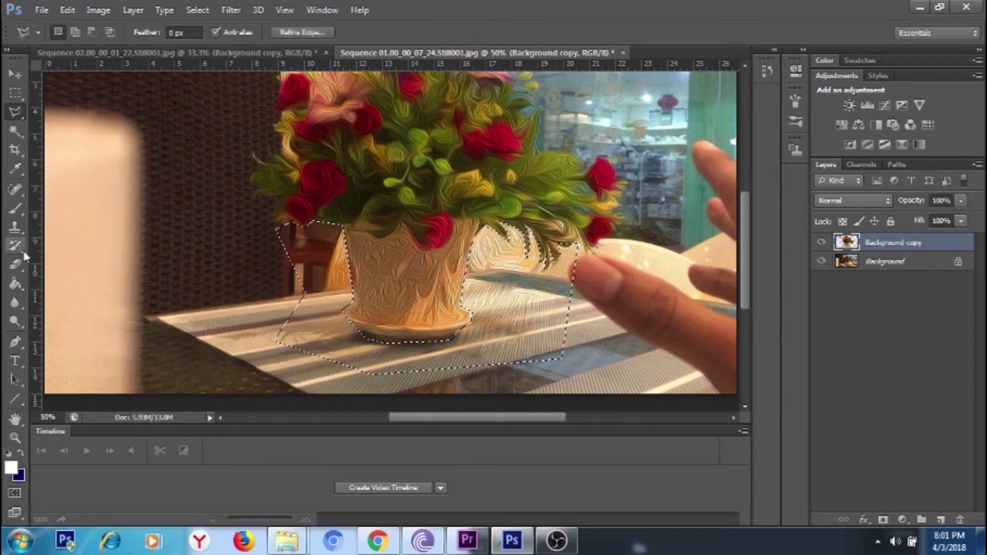
pyautogui.press('e')
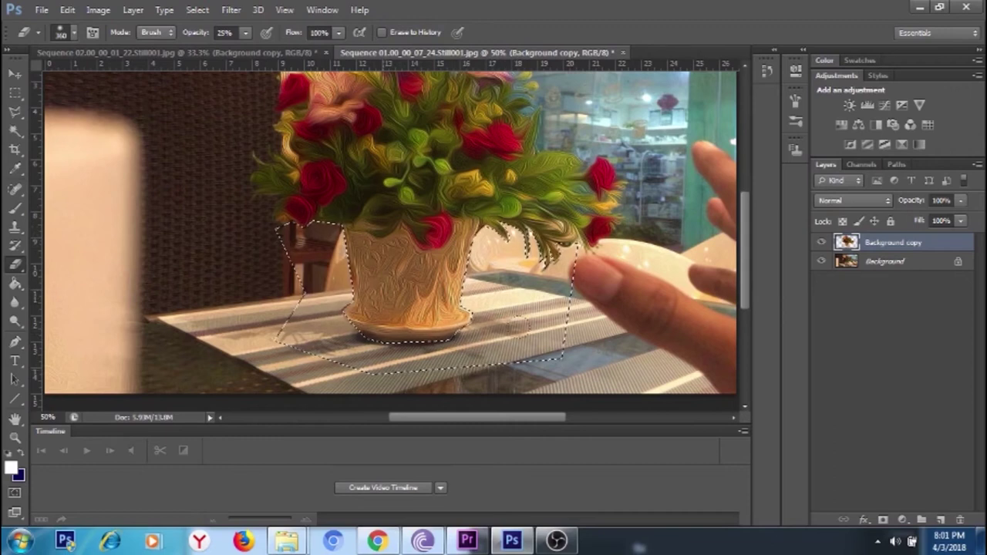
pyautogui.hotkey('ctrl', 'd')
pyautogui.scroll(1, 200, 277)
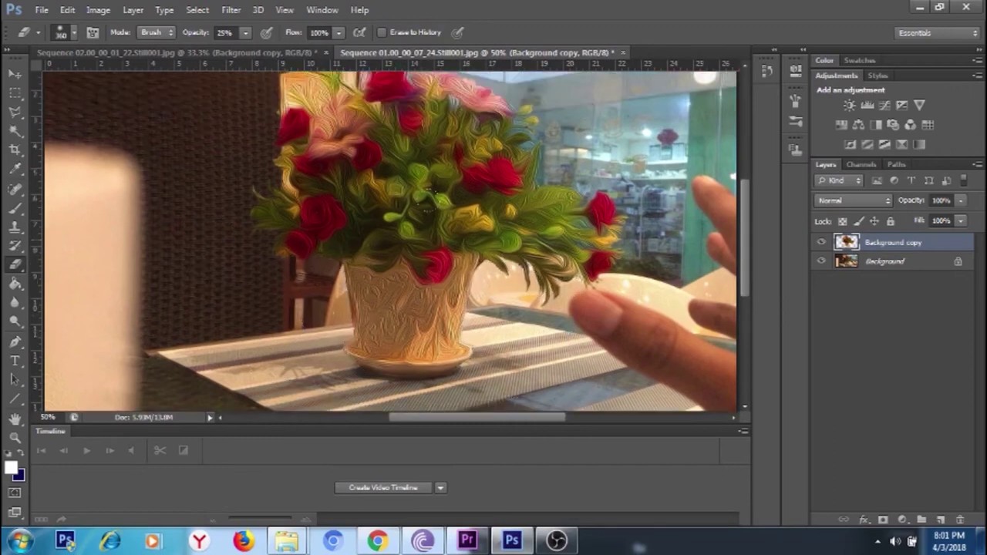
pyautogui.scroll(2, 291, 212)
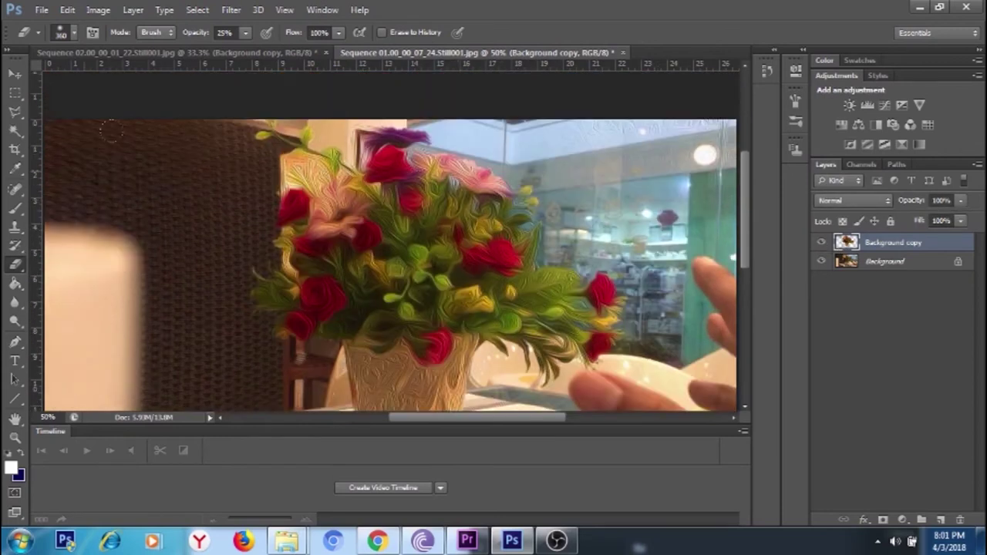
# Lasso and erase the leftover paint around the flower tops, then deselect.
pyautogui.press('l')
pyautogui.moveTo(292, 212)
pyautogui.mouseDown()
pyautogui.moveTo(333, 183)
pyautogui.moveTo(278, 158)
pyautogui.moveTo(276, 202)
pyautogui.moveTo(291, 211)
pyautogui.moveTo(309, 158)
pyautogui.mouseUp()
pyautogui.press('e')
pyautogui.hotkey('ctrl', 'd')
pyautogui.scroll(-3, 390, 241)
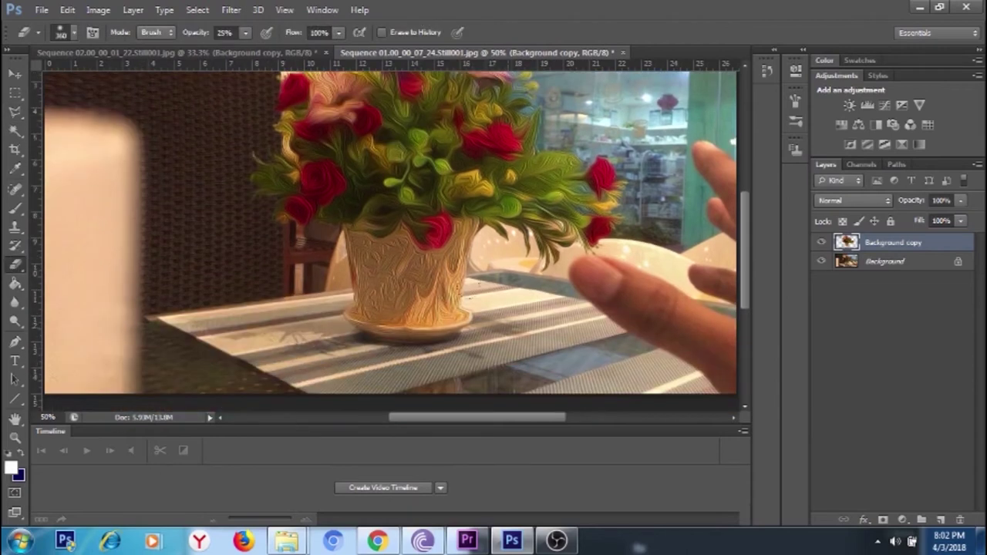
pyautogui.scroll(1, 390, 240)
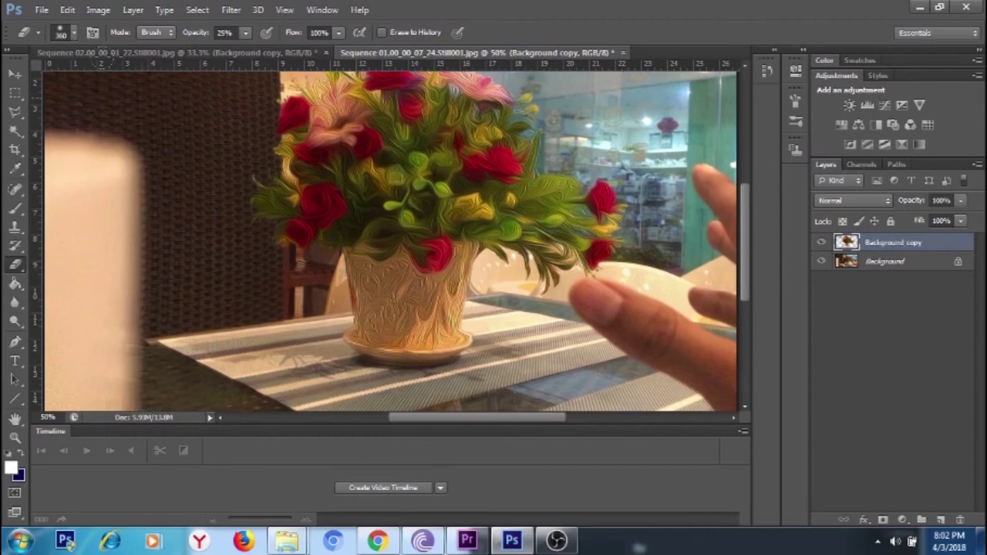
pyautogui.click(98, 9)
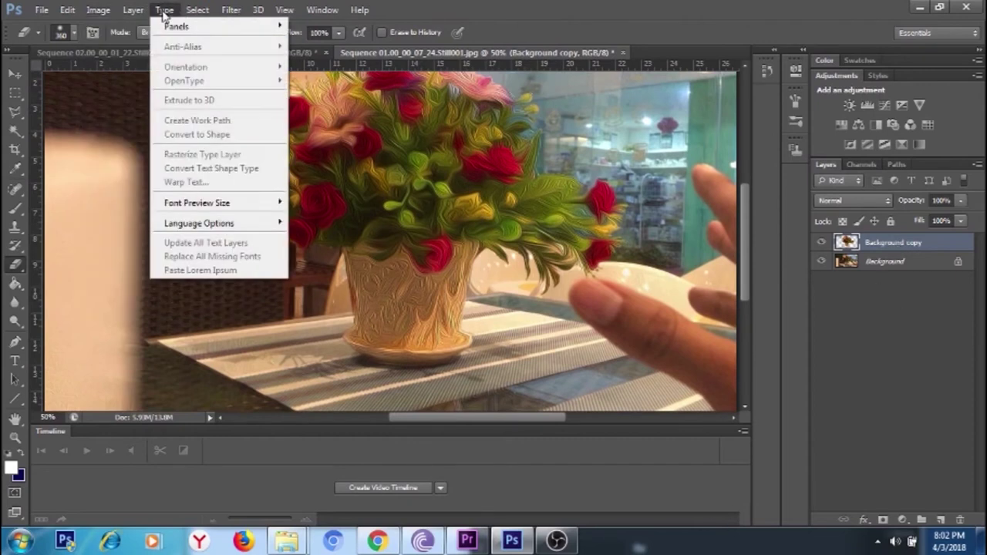
# Merge the Background copy layer down into the Background layer.
pyautogui.click(67, 10)
pyautogui.click(198, 9)
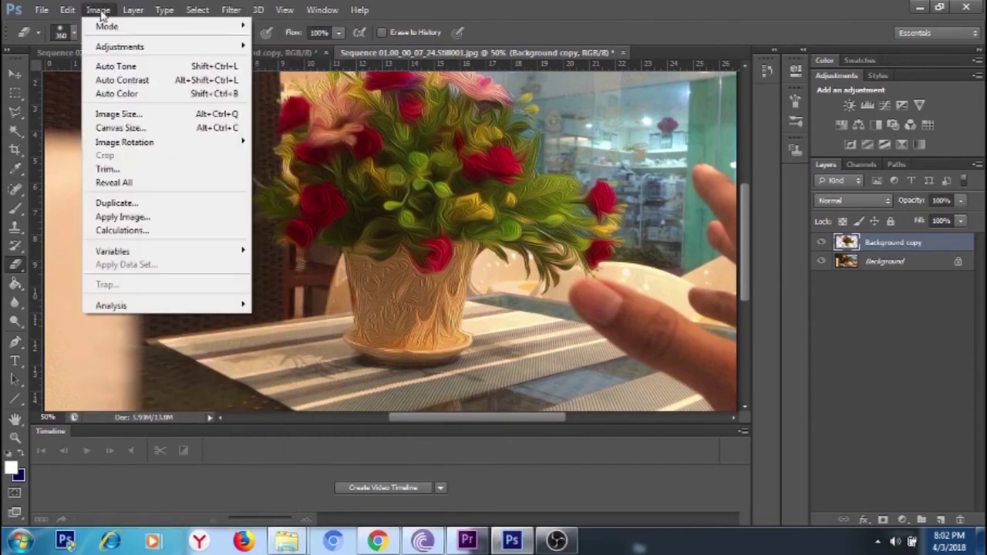
pyautogui.moveTo(124, 47)
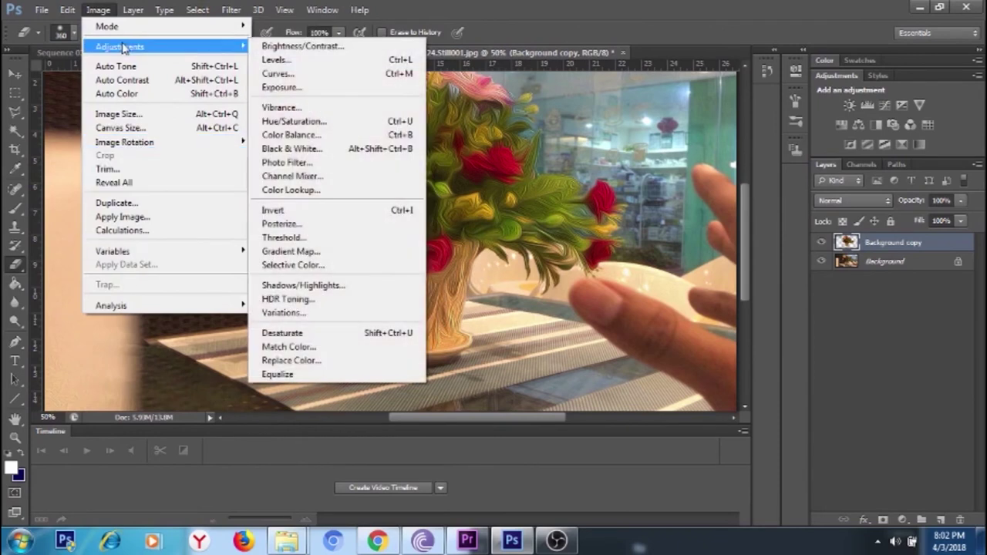
pyautogui.moveTo(62, 13)
pyautogui.rightClick(879, 244)
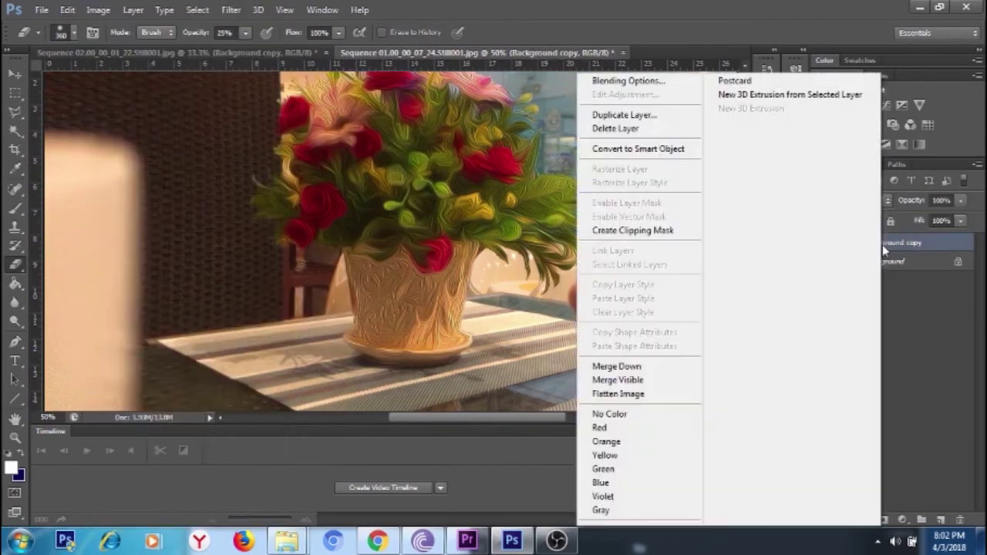
pyautogui.click(617, 368)
pyautogui.scroll(-1, 390, 242)
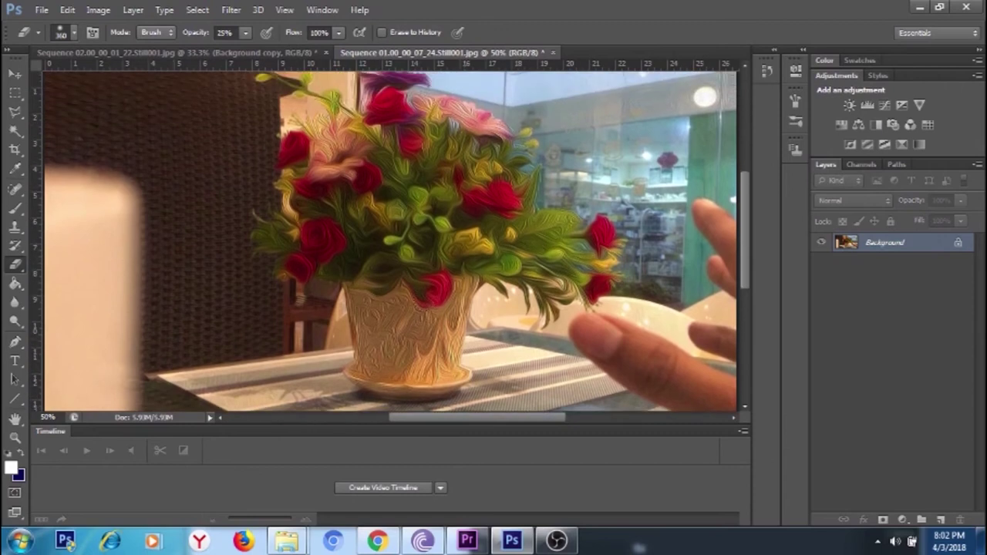
# Duplicate the Background layer with Ctrl+J and merge the copy back down.
pyautogui.hotkey('ctrl', 'j')
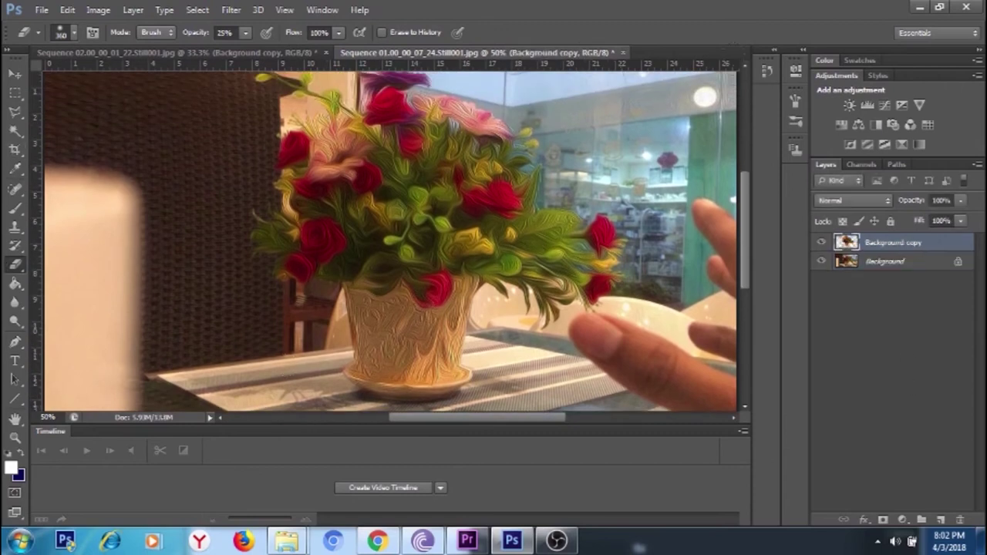
pyautogui.hscroll(5, 390, 242)
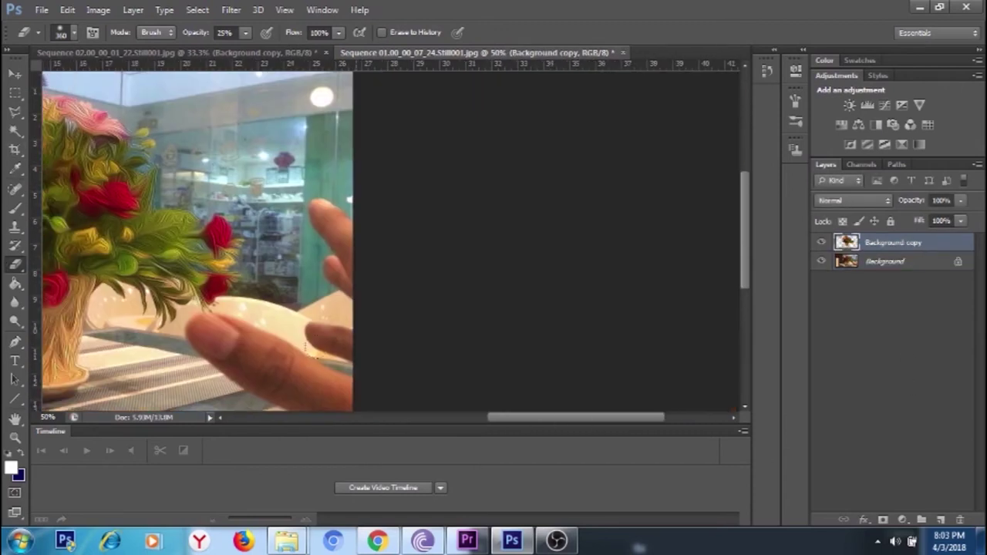
pyautogui.hscroll(-7, 390, 241)
pyautogui.hscroll(1, 390, 241)
pyautogui.scroll(1, 243, 151)
pyautogui.scroll(-3, 243, 151)
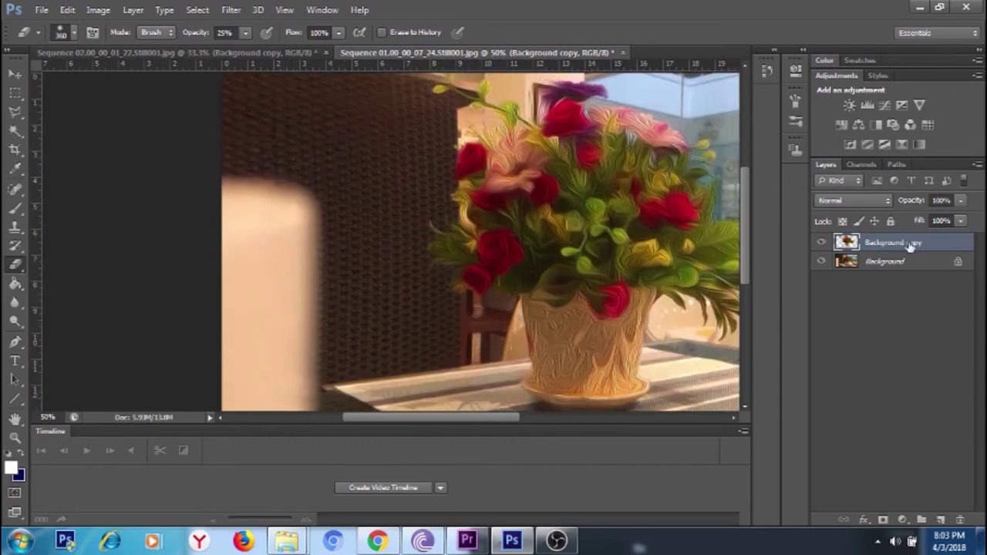
pyautogui.rightClick(868, 245)
pyautogui.click(628, 366)
pyautogui.hscroll(4, 386, 241)
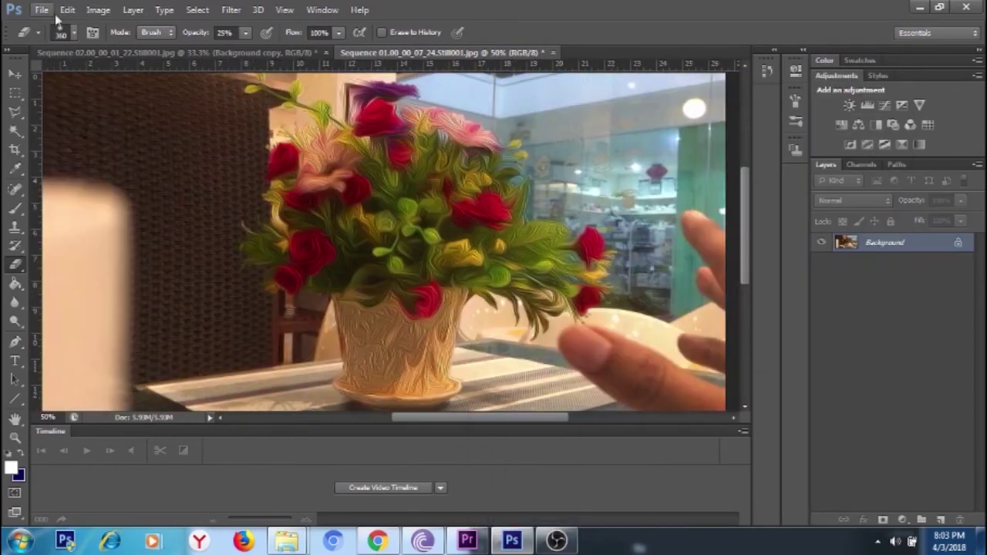
pyautogui.click(42, 11)
# Save the image as edited.jpg, a JPEG at maximum quality 12.
pyautogui.click(63, 183)
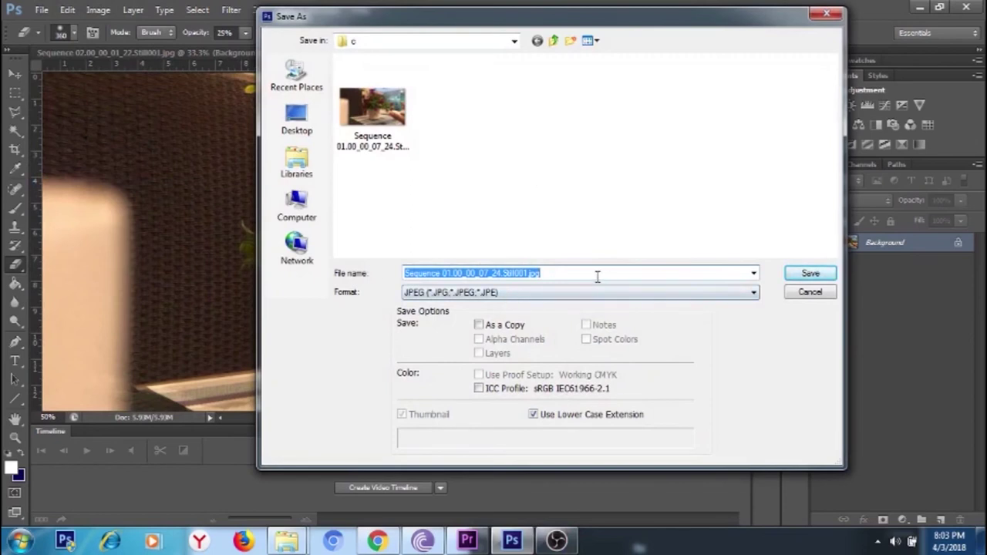
pyautogui.write('edited')
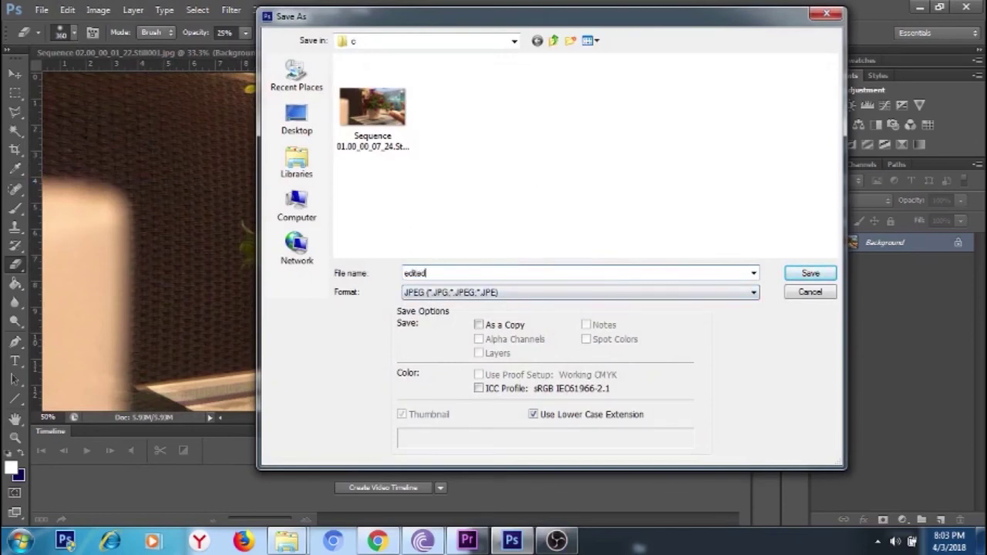
pyautogui.click(810, 279)
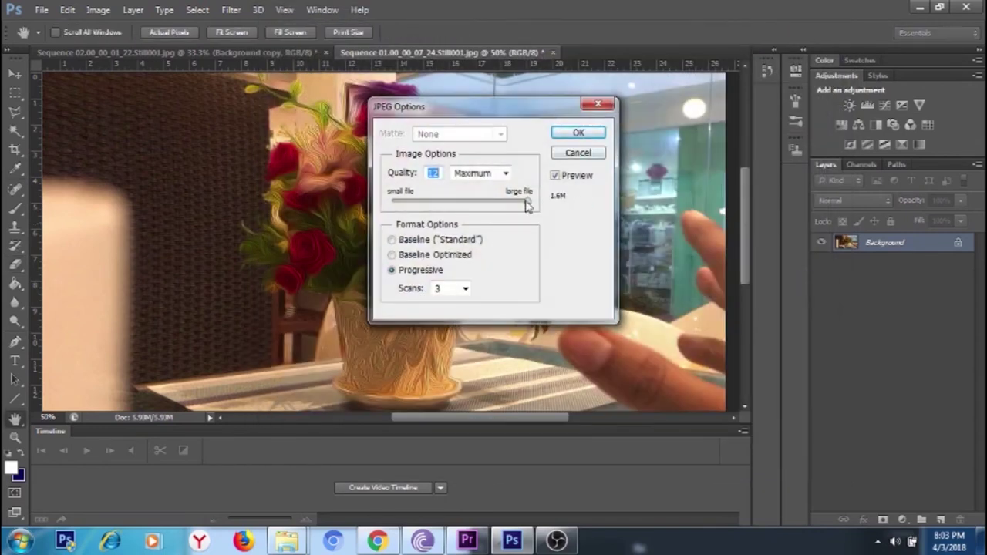
pyautogui.click(578, 133)
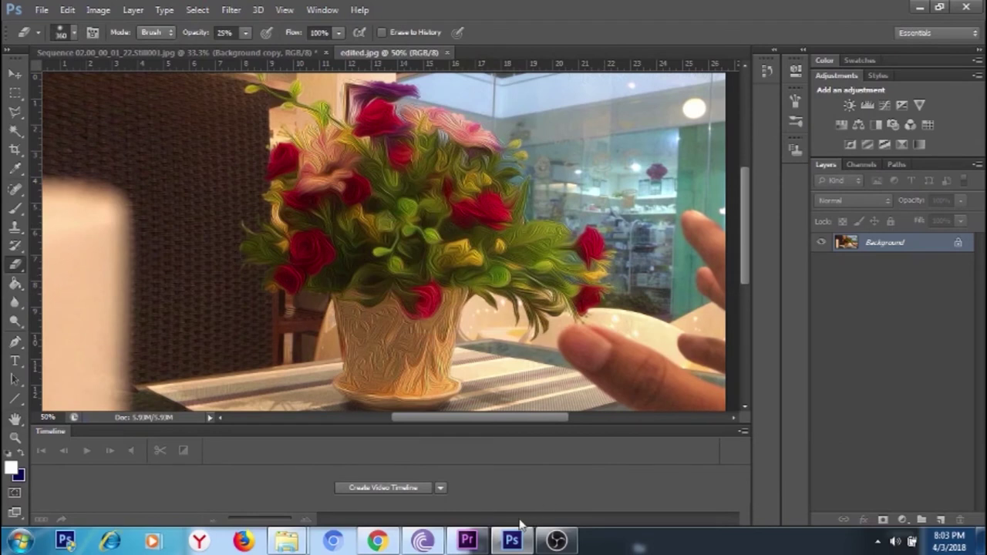
# In Premiere, put the playhead at 00;00;07;24 and enlarge the timeline to show V1–V3.
pyautogui.click(466, 540)
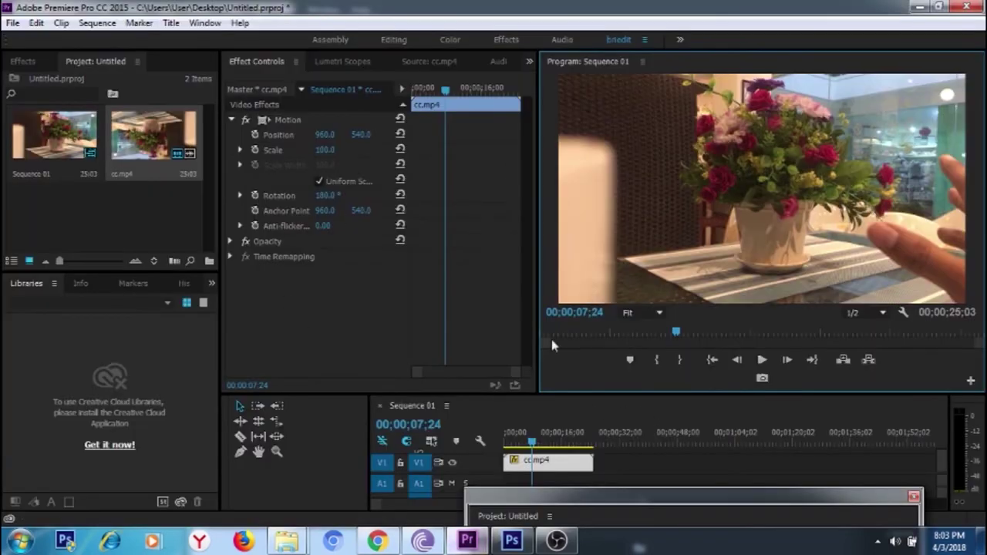
pyautogui.moveTo(532, 443); pyautogui.dragTo(474, 449)
pyautogui.press('space')
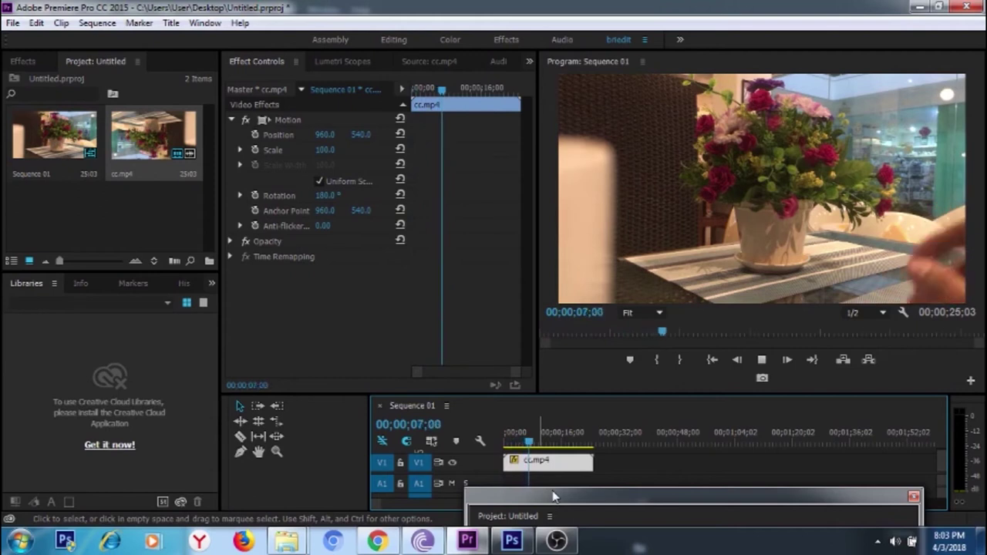
pyautogui.press('space')
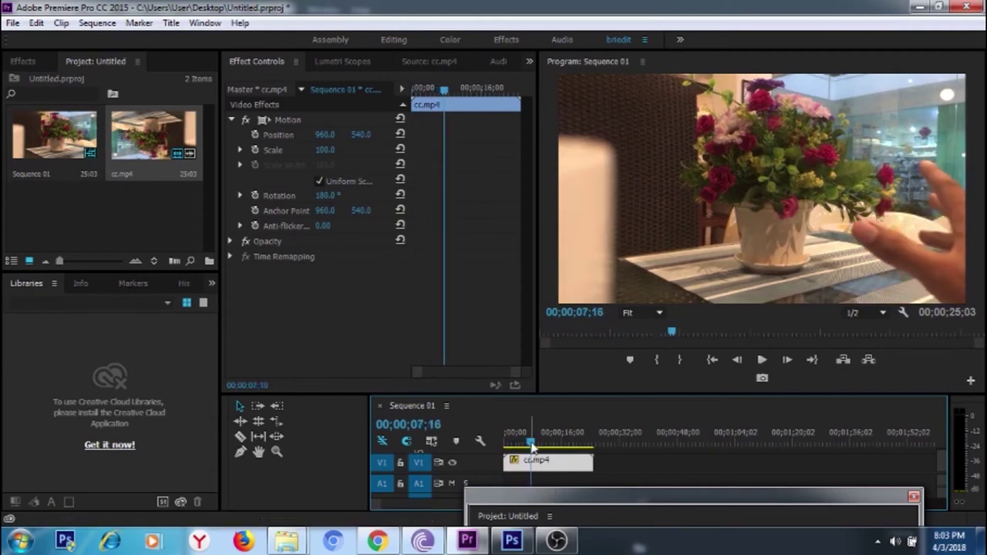
pyautogui.moveTo(530, 444); pyautogui.dragTo(532, 444)
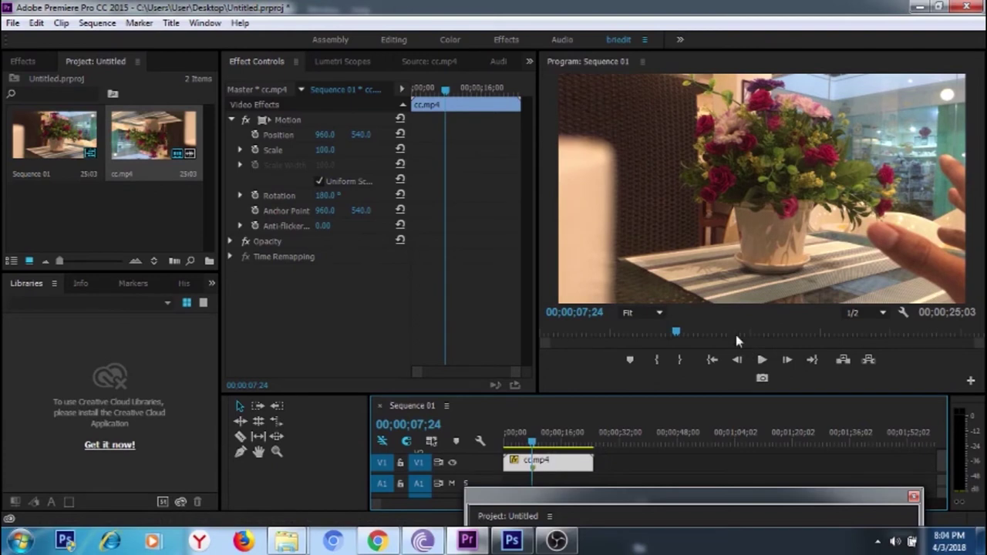
pyautogui.moveTo(568, 393); pyautogui.dragTo(568, 338)
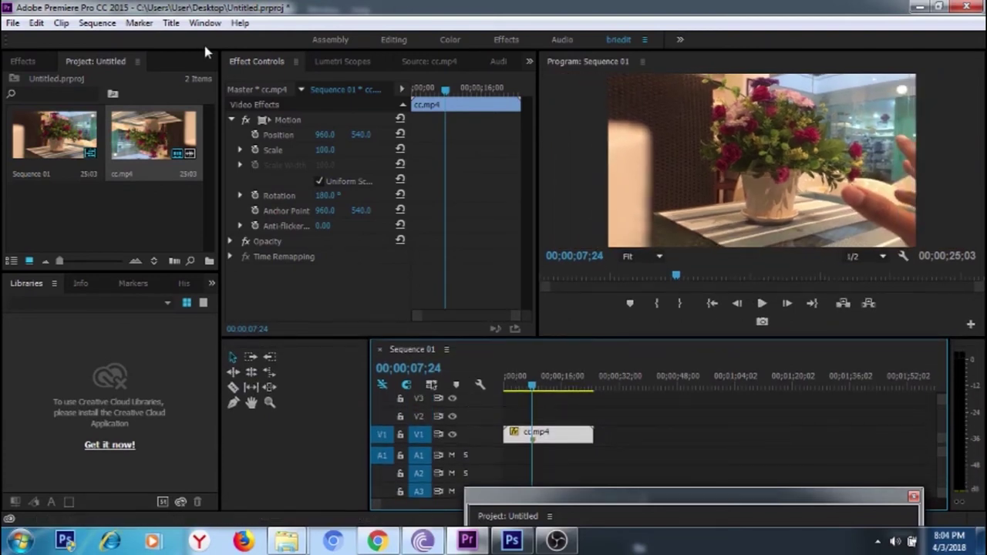
pyautogui.rightClick(99, 211)
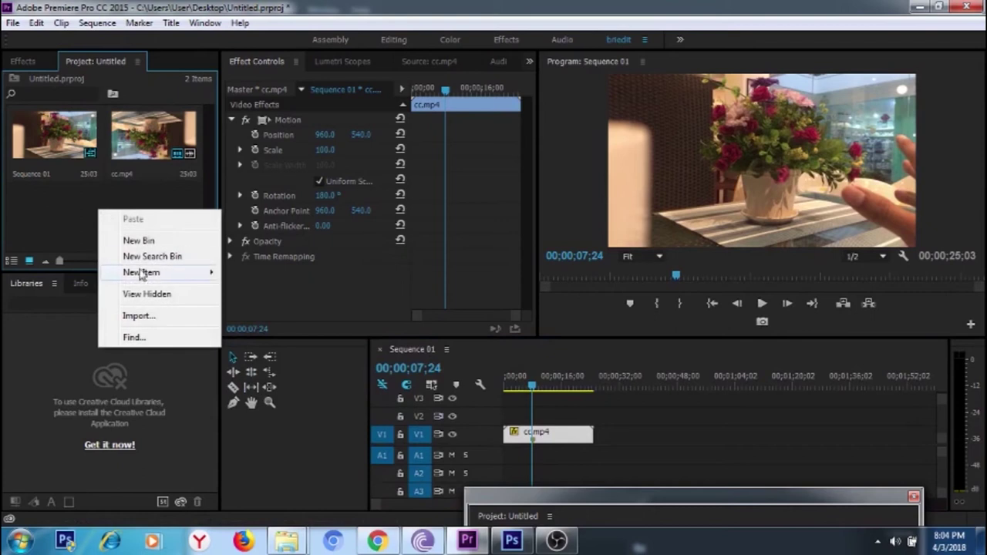
# Import edited.jpg and place it on track V2 above cc.mp4.
pyautogui.click(138, 322)
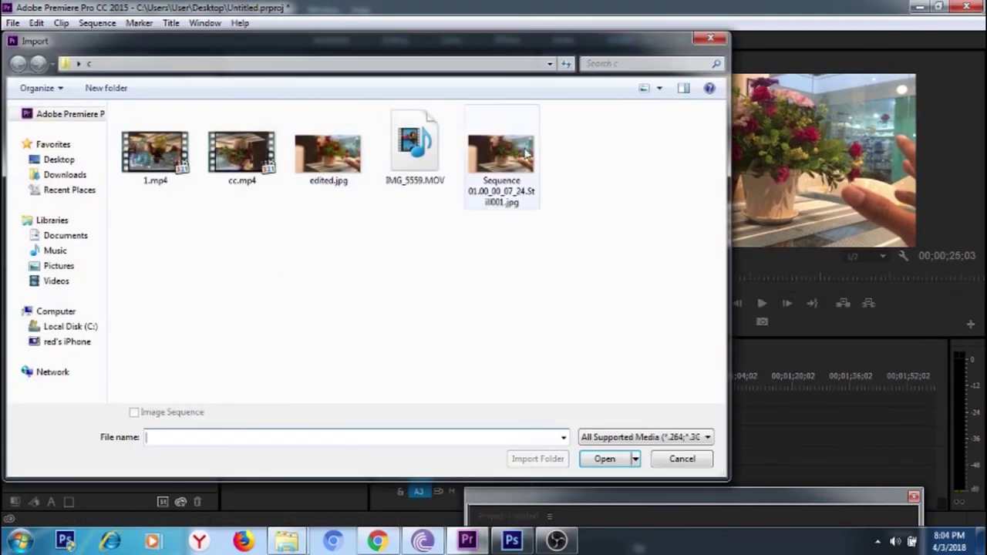
pyautogui.click(501, 158)
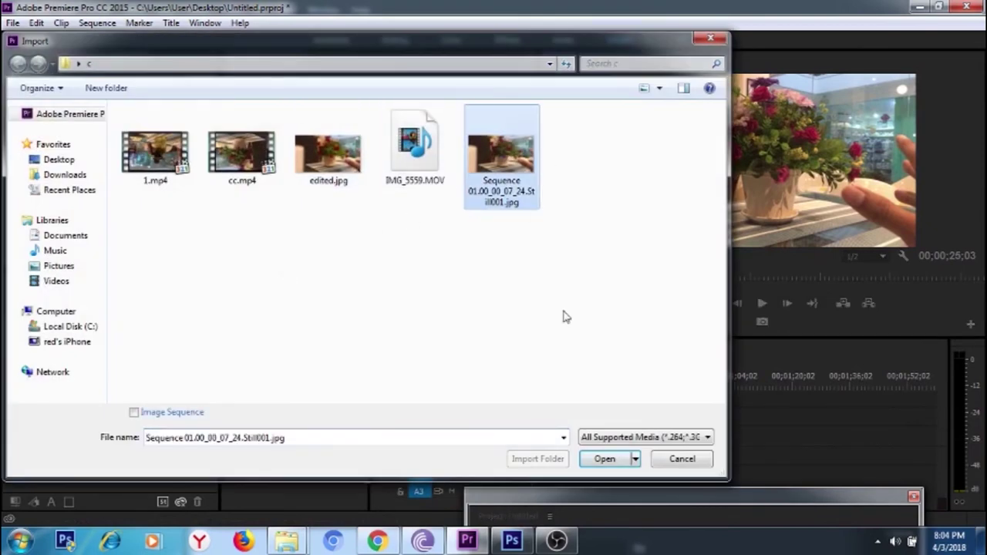
pyautogui.click(340, 146)
pyautogui.click(602, 458)
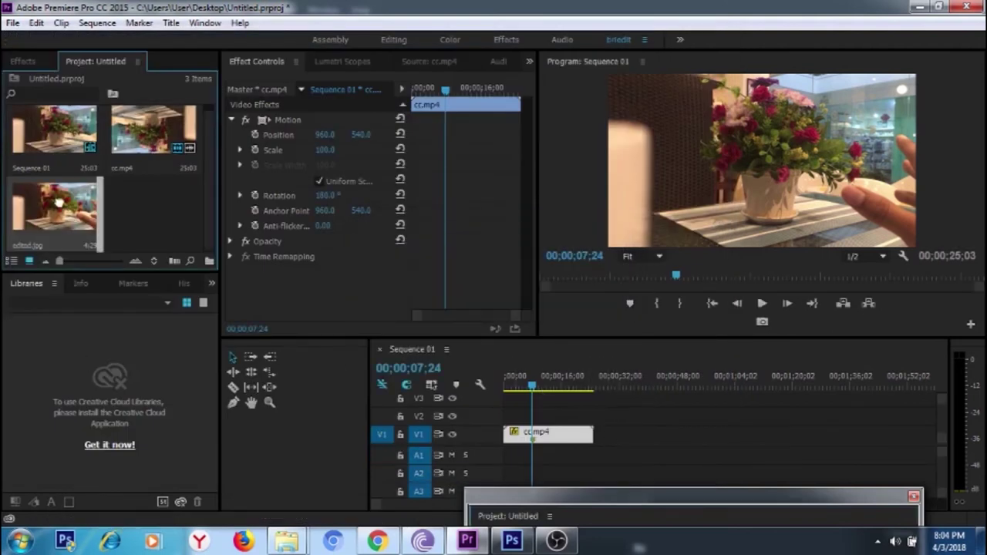
pyautogui.moveTo(55, 204); pyautogui.dragTo(529, 383)
pyautogui.click(538, 388)
# Preview the overlay, zoom the timeline, and select edited.jpg at 00;00;08;12.
pyautogui.press('space')
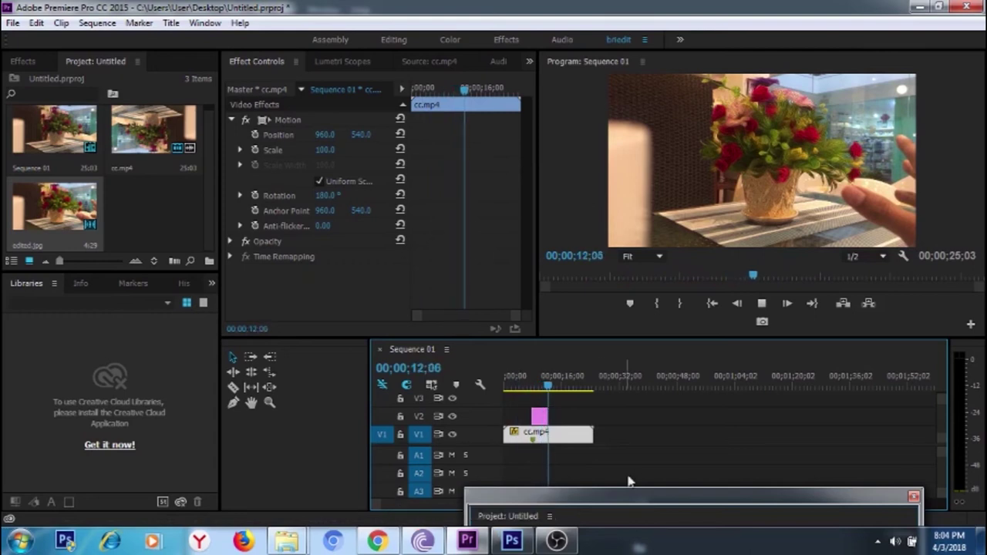
pyautogui.click(518, 379)
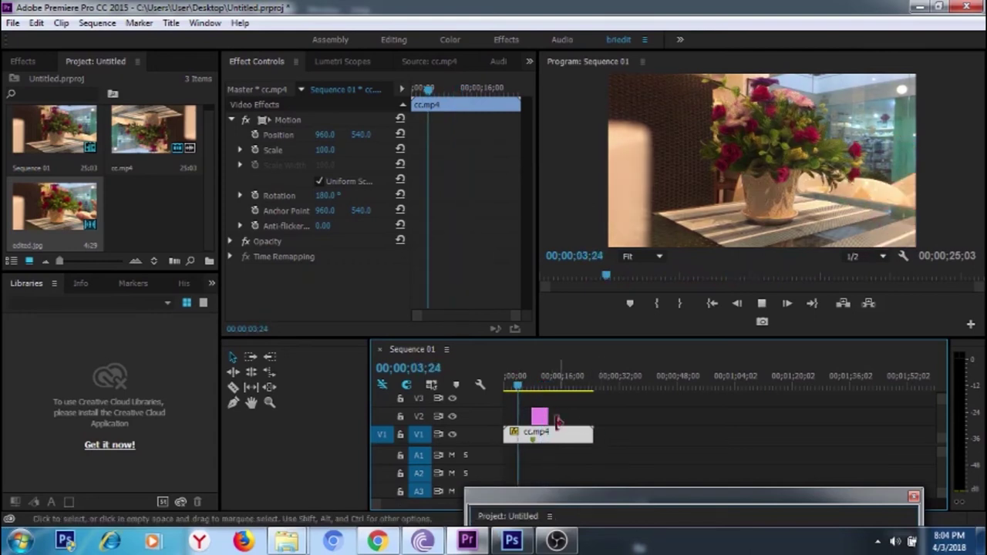
pyautogui.moveTo(517, 386); pyautogui.dragTo(538, 399)
pyautogui.press('=')
pyautogui.press('=')
pyautogui.press('=')
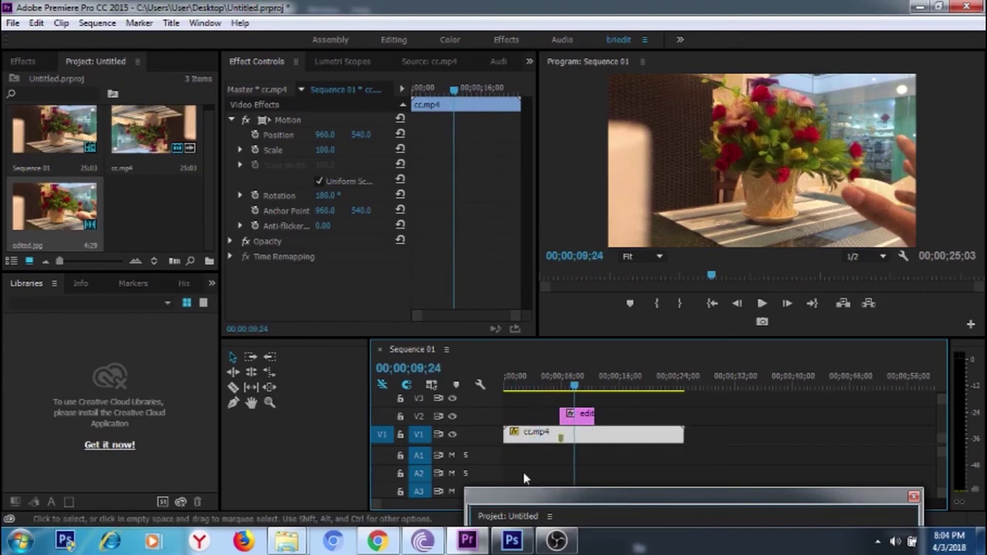
pyautogui.moveTo(720, 386); pyautogui.dragTo(680, 386)
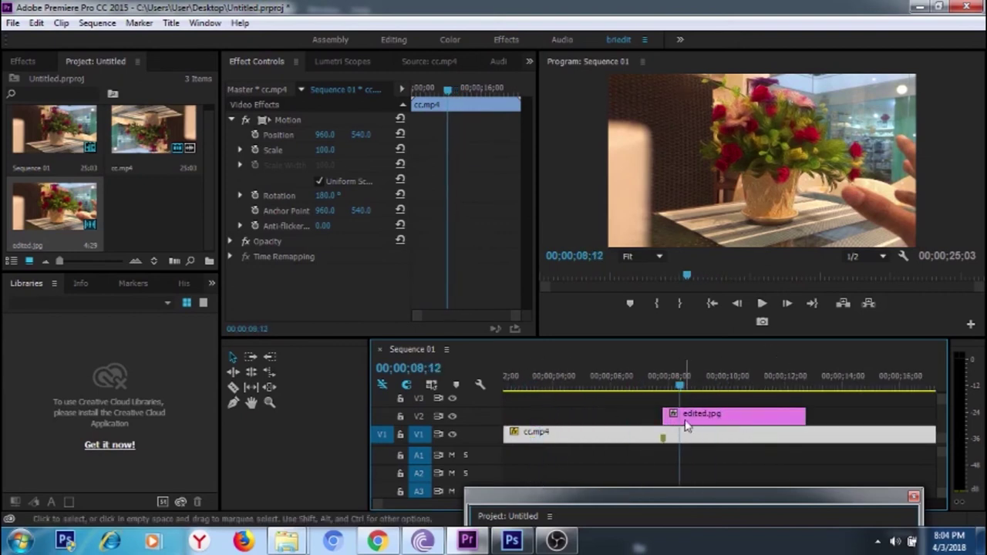
pyautogui.click(685, 418)
# Expand edited.jpg's Opacity and pen a mask up the bouquet's left side and top at 00;00;07;24.
pyautogui.click(230, 136)
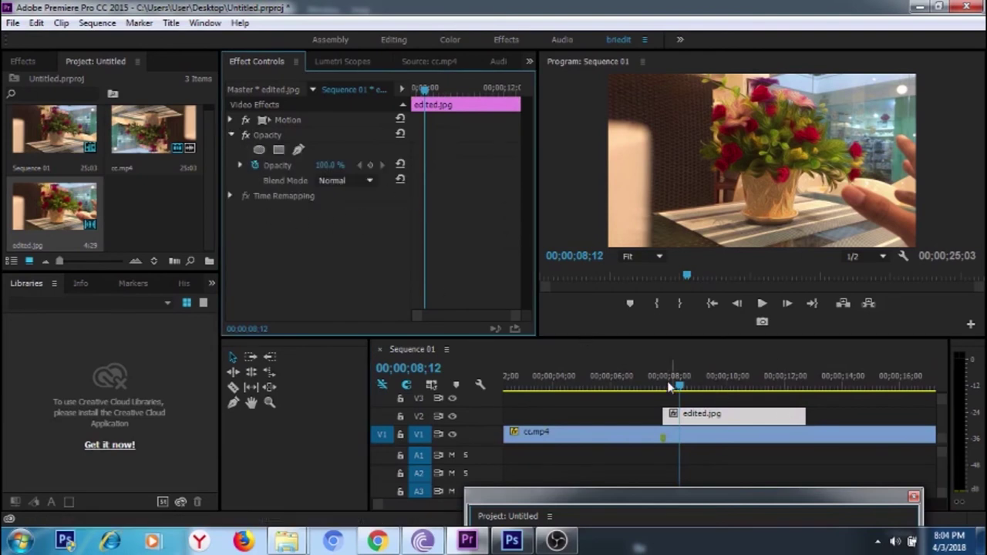
pyautogui.moveTo(680, 386)
pyautogui.mouseDown()
pyautogui.moveTo(664, 386)
pyautogui.moveTo(694, 386)
pyautogui.mouseUp()
pyautogui.click(743, 220)
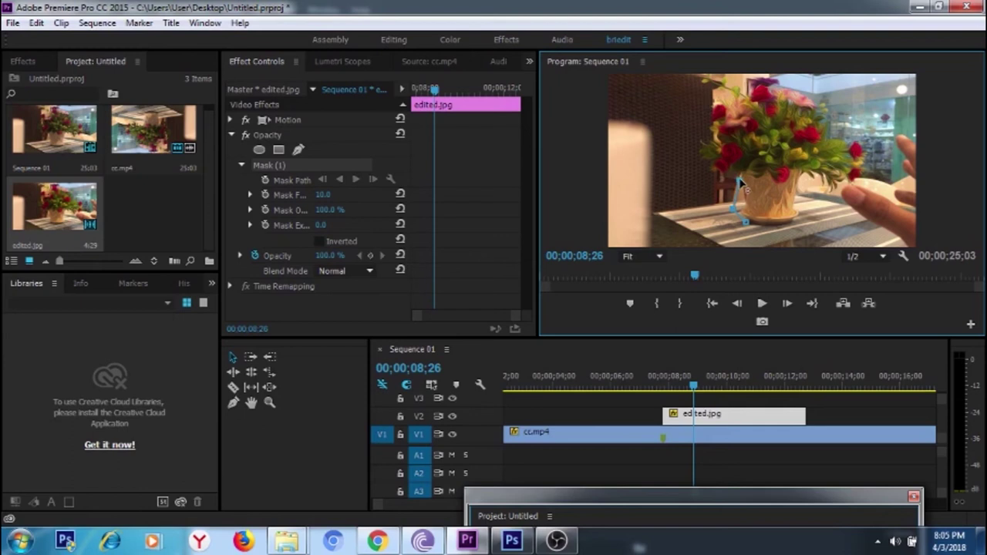
pyautogui.moveTo(739, 183); pyautogui.dragTo(745, 210)
pyautogui.moveTo(740, 189); pyautogui.dragTo(729, 176)
pyautogui.click(711, 180)
pyautogui.click(697, 161)
pyautogui.click(697, 135)
pyautogui.click(717, 94)
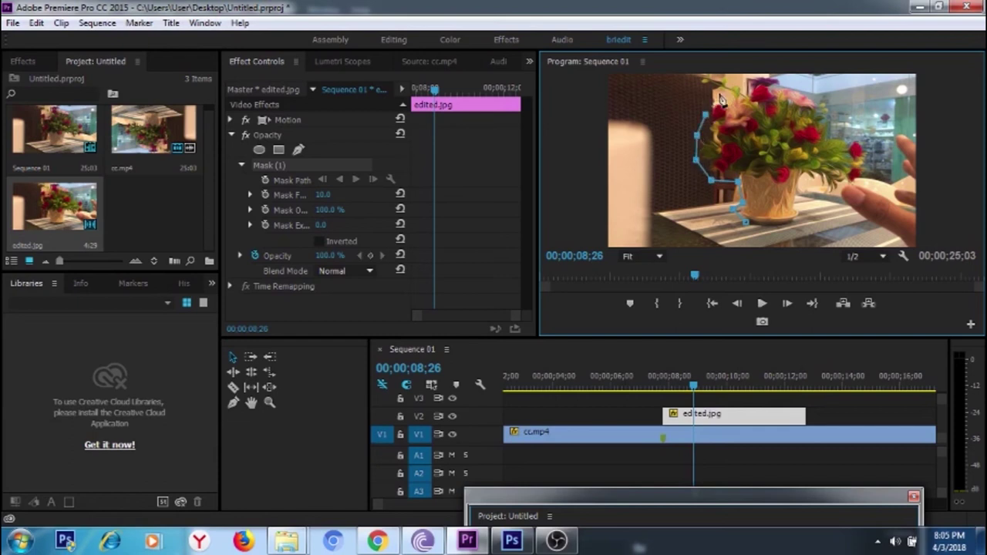
# Step two frames forward, enlarge the Program monitor, and add mask points on the bouquet's lower right.
pyautogui.press('Right')
pyautogui.press('Right')
pyautogui.press('Right')
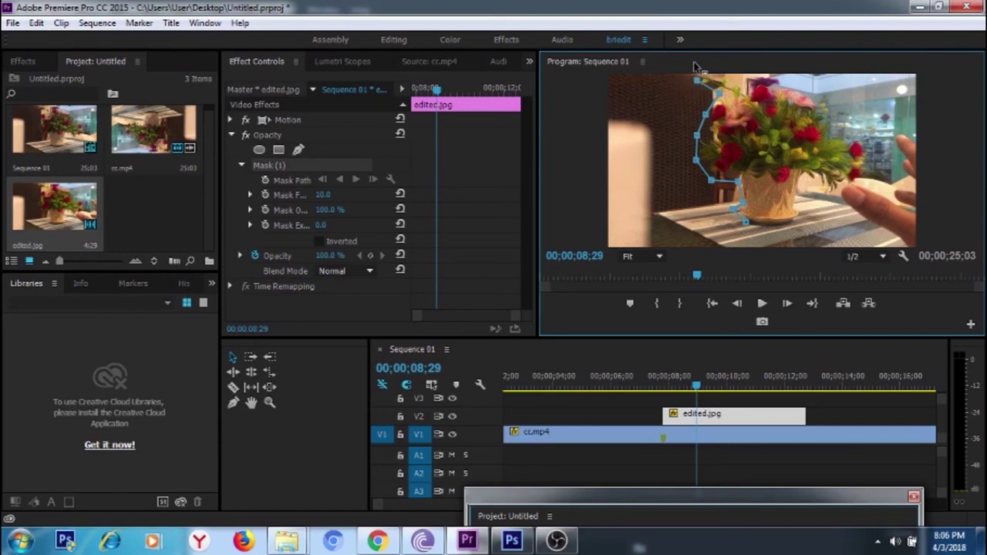
pyautogui.press('Right')
pyautogui.press('Right')
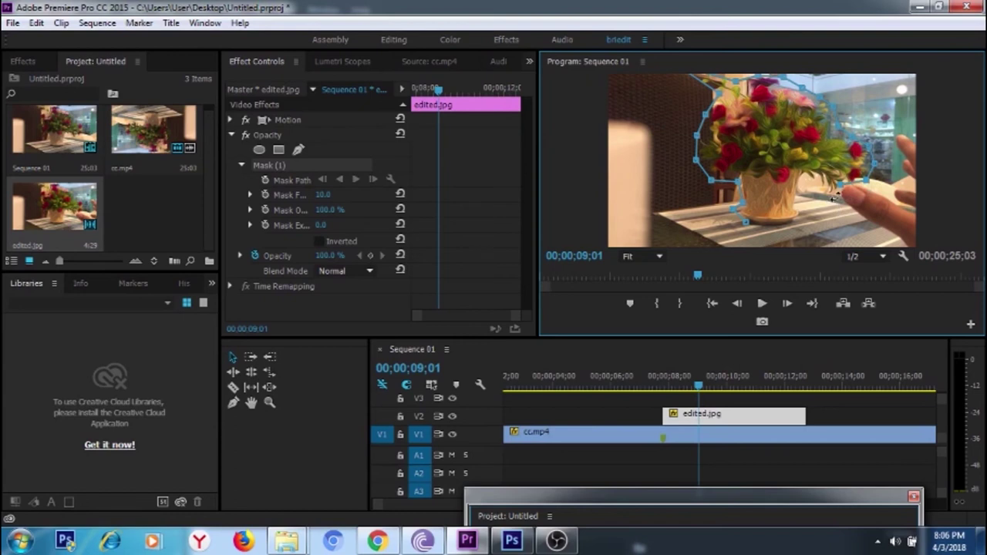
pyautogui.moveTo(721, 338); pyautogui.dragTo(740, 404)
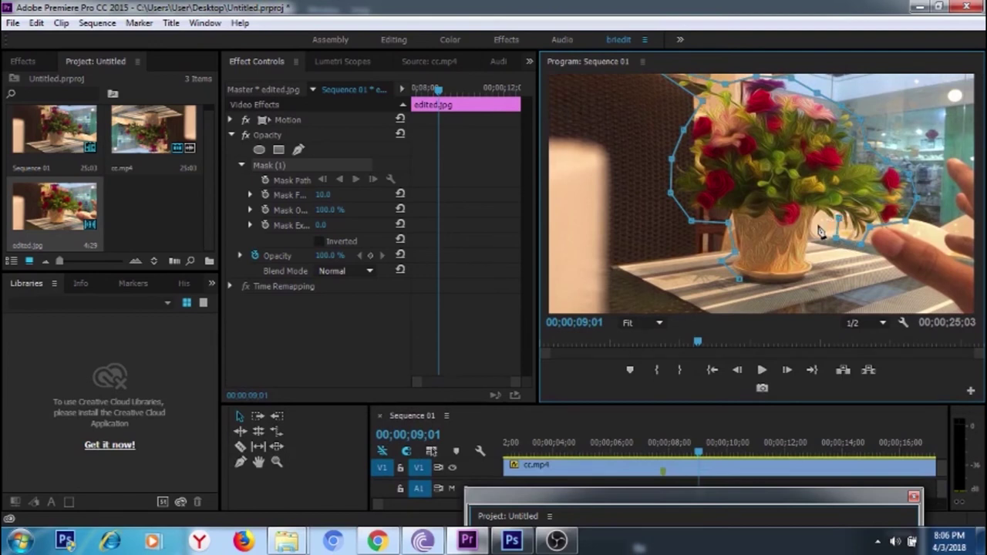
pyautogui.click(811, 283)
# Finish the lower-right mask points, then compare Mask (1) inverted and leave it uninverted.
pyautogui.click(775, 287)
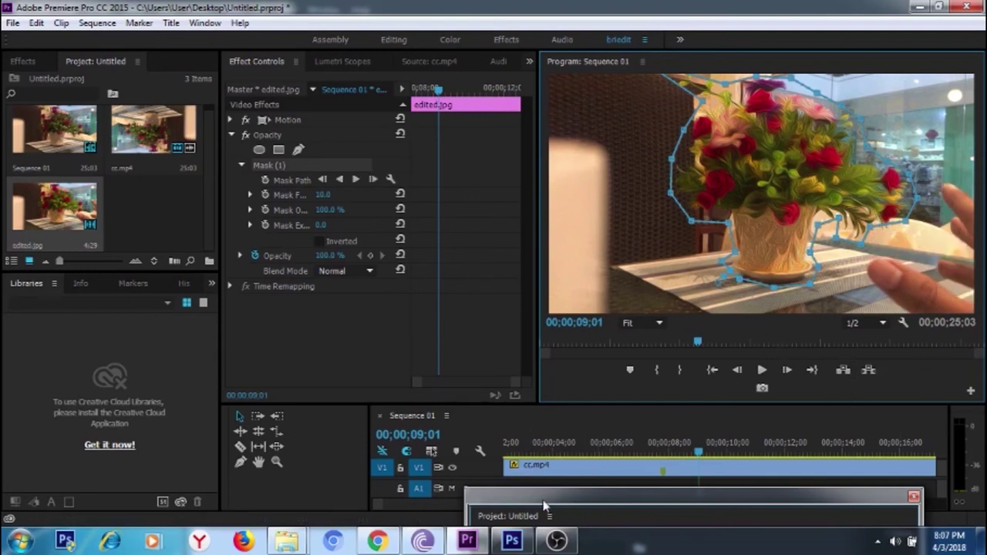
pyautogui.click(319, 241)
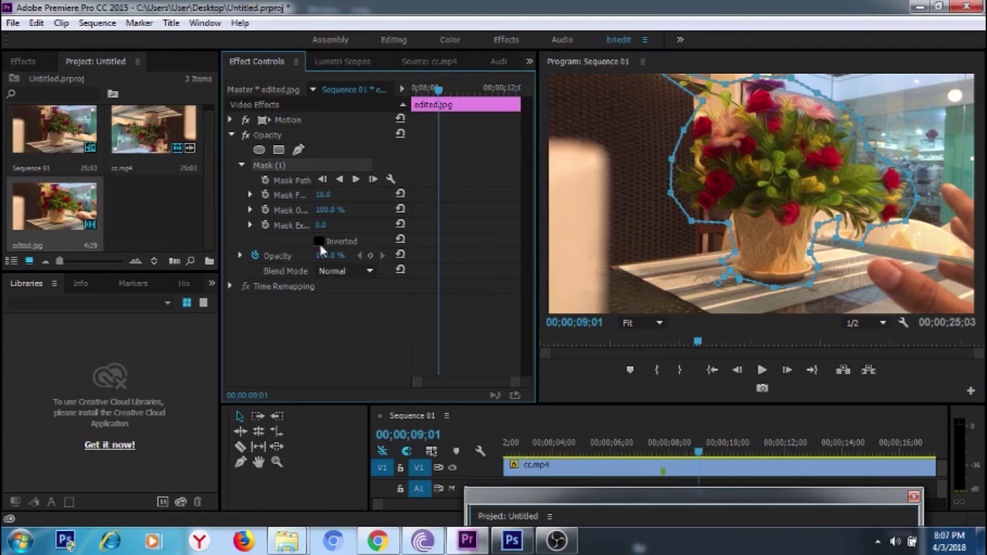
pyautogui.click(319, 242)
pyautogui.click(319, 242)
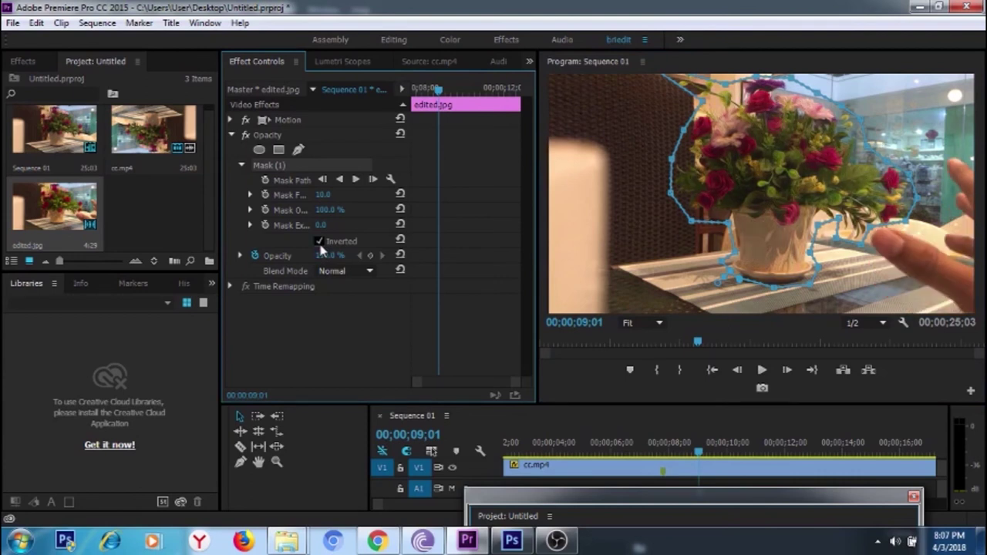
pyautogui.click(320, 242)
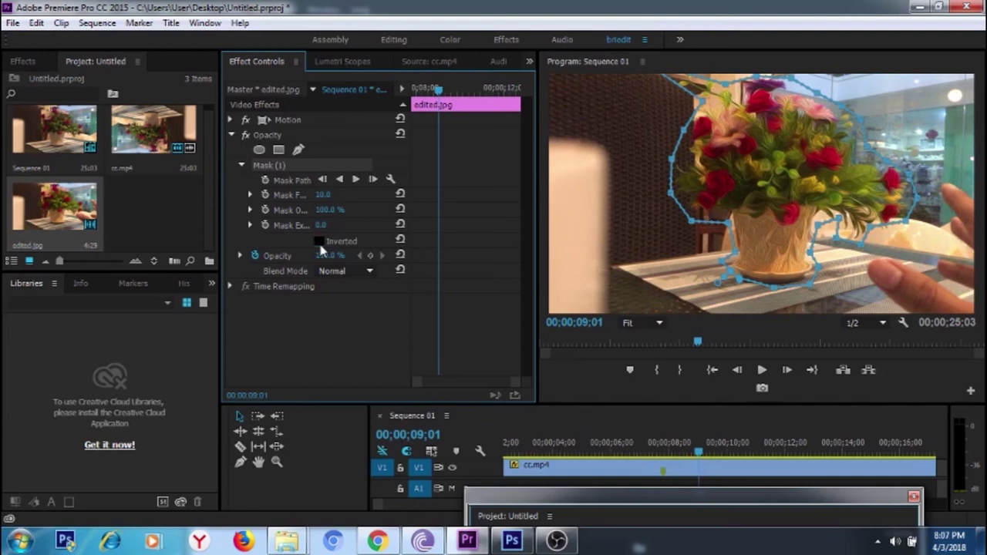
pyautogui.click(319, 242)
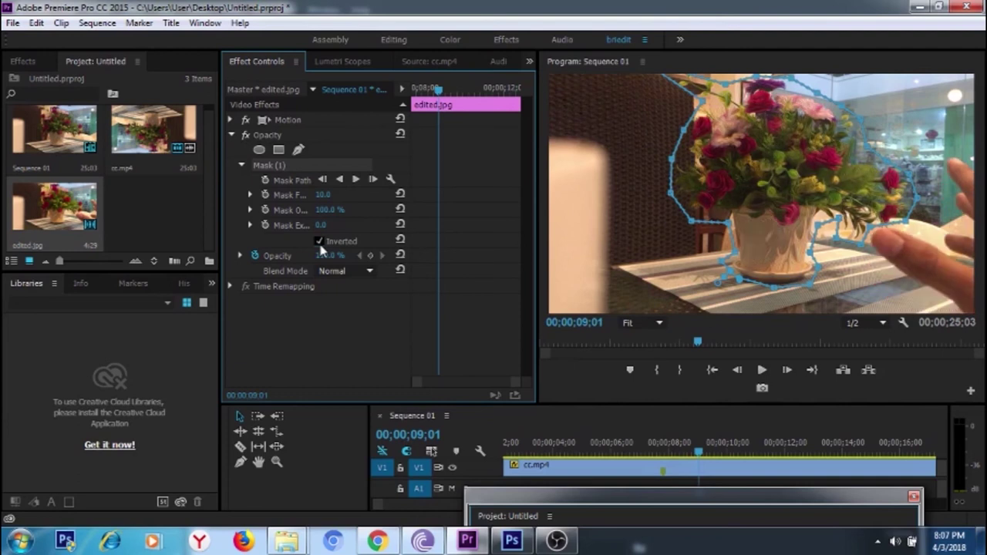
pyautogui.click(319, 242)
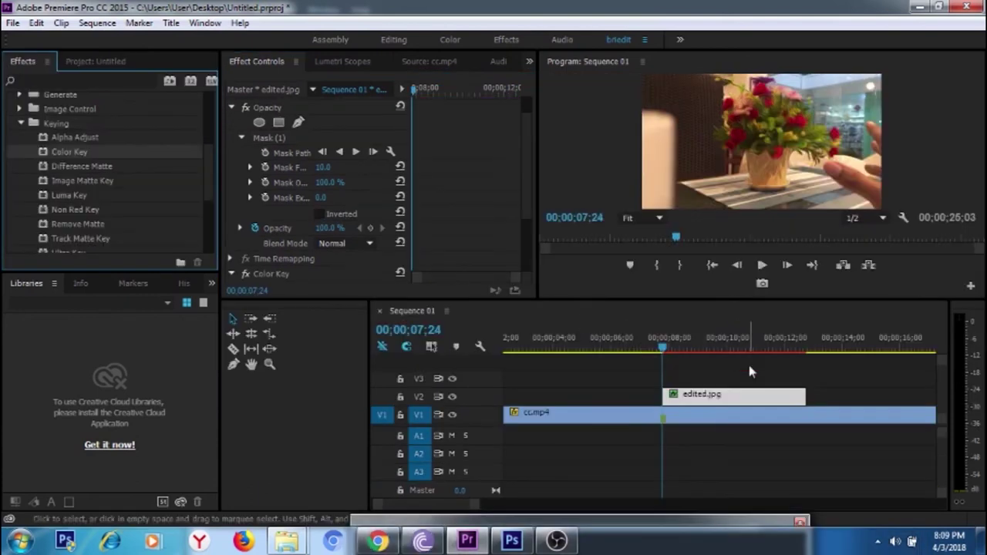
# Scrub the still's frames between about 00;00;08;18 and 00;00;09;20.
pyautogui.moveTo(668, 349)
pyautogui.mouseDown()
pyautogui.moveTo(693, 352)
pyautogui.moveTo(670, 348)
pyautogui.moveTo(679, 352)
pyautogui.mouseUp()
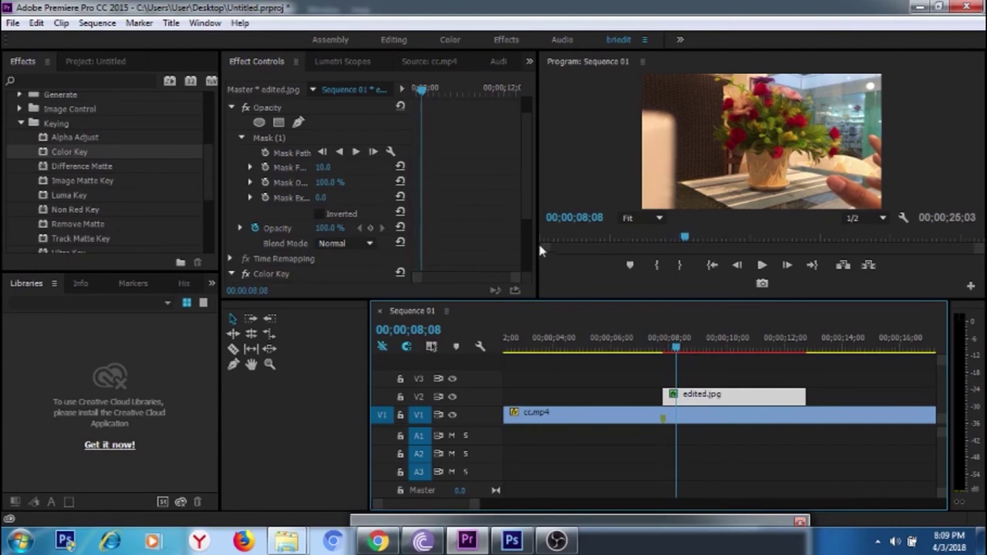
pyautogui.moveTo(524, 222); pyautogui.dragTo(538, 265)
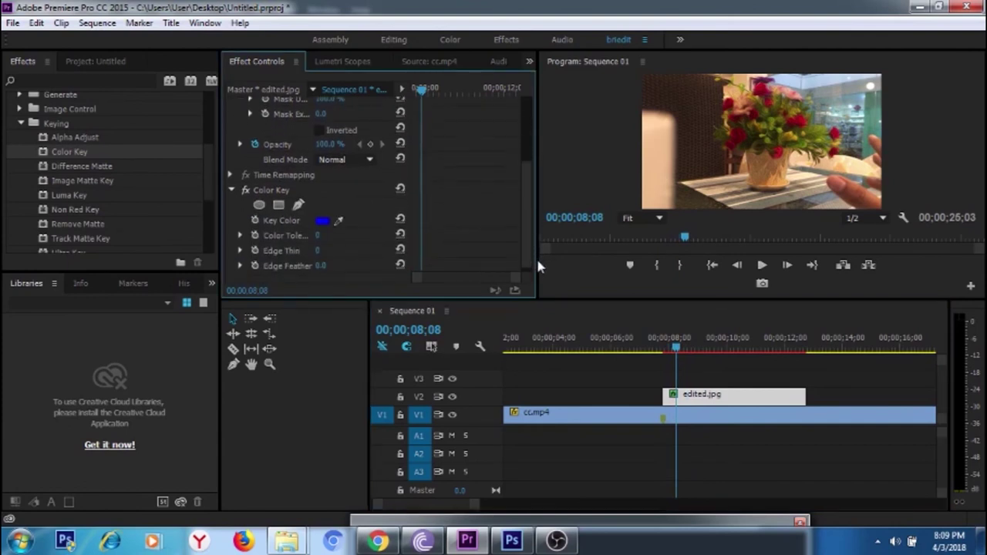
pyautogui.moveTo(538, 265)
pyautogui.mouseDown()
pyautogui.moveTo(539, 239)
pyautogui.moveTo(539, 278)
pyautogui.mouseUp()
pyautogui.click(716, 343)
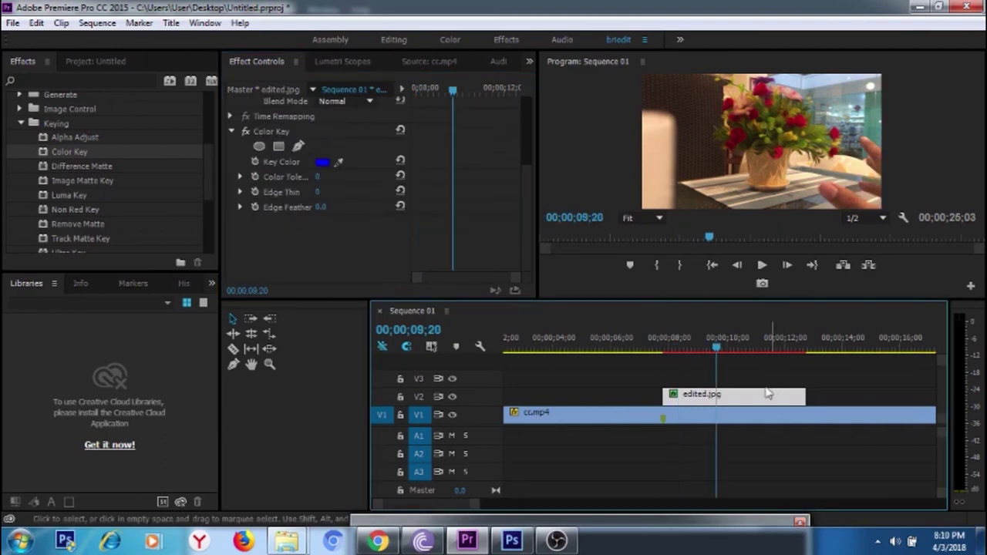
pyautogui.moveTo(716, 349)
pyautogui.mouseDown()
pyautogui.moveTo(689, 349)
pyautogui.moveTo(789, 357)
pyautogui.moveTo(716, 361)
pyautogui.mouseUp()
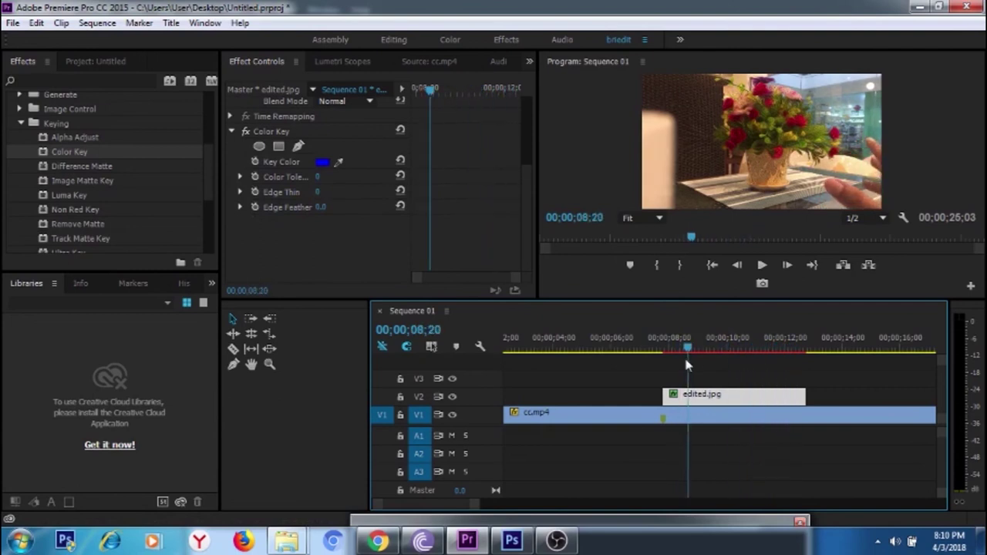
pyautogui.moveTo(689, 365); pyautogui.dragTo(663, 389)
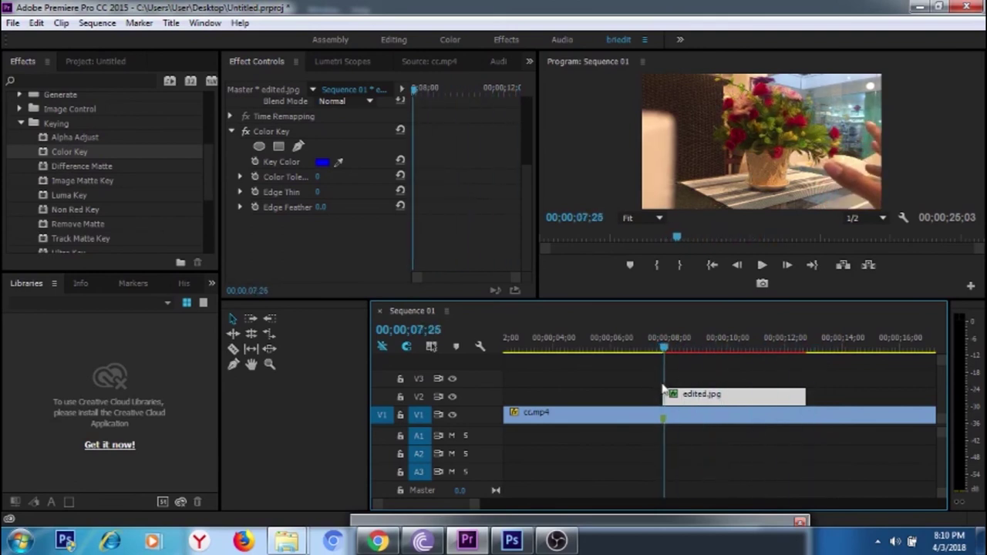
# Sample the Color Key's key colour from the flowers and adjust its Color Tolerance.
pyautogui.click(339, 162)
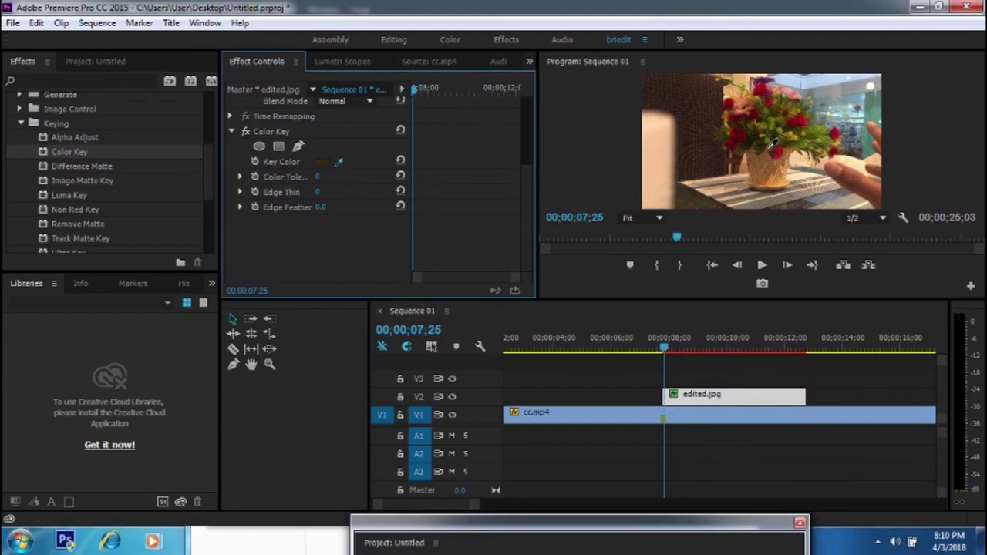
pyautogui.click(762, 142)
pyautogui.moveTo(321, 179); pyautogui.dragTo(286, 176)
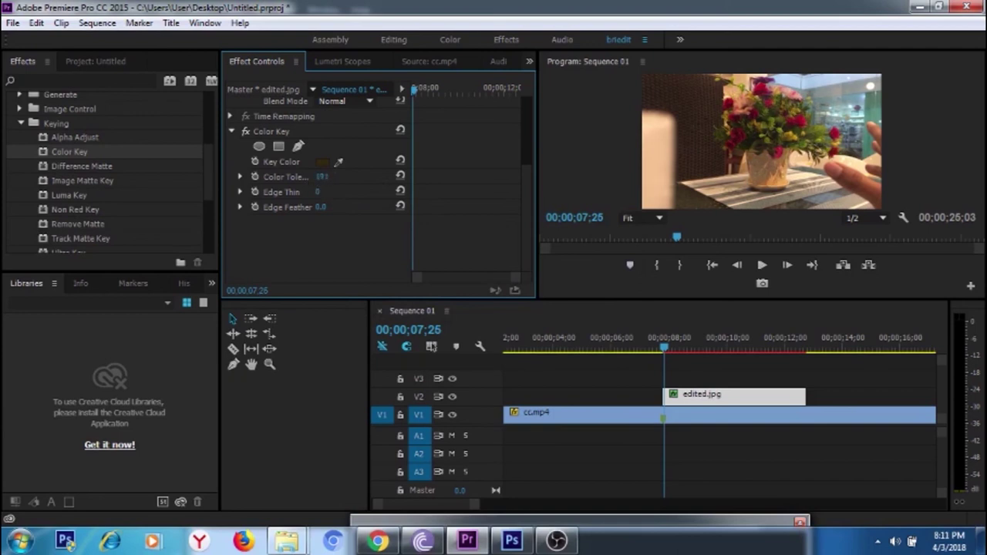
pyautogui.click(339, 162)
# Resample the key colour as yellow-green from the flowers and raise Color Tolerance to 255.
pyautogui.click(762, 150)
pyautogui.click(759, 137)
pyautogui.click(781, 115)
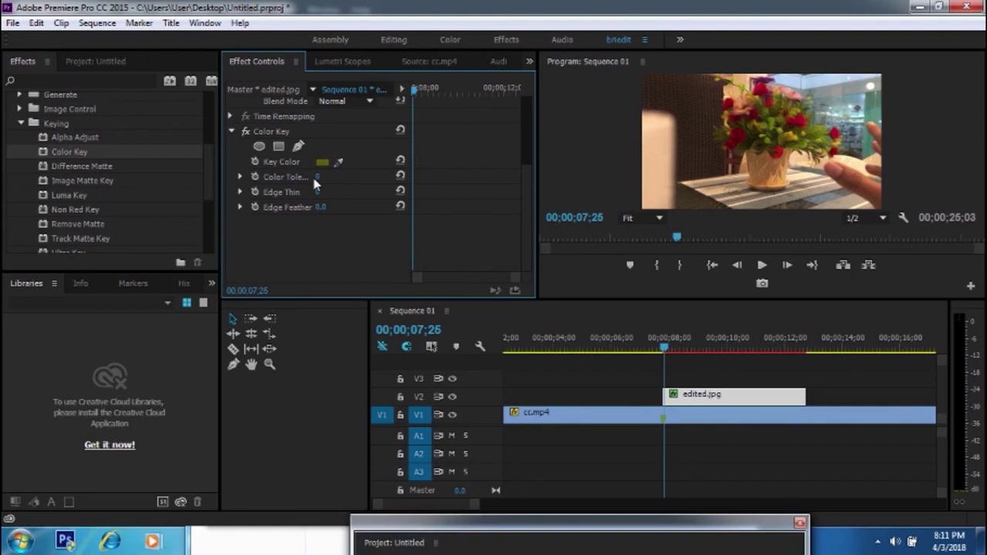
pyautogui.moveTo(320, 176); pyautogui.dragTo(370, 176)
pyautogui.moveTo(319, 176); pyautogui.dragTo(385, 176)
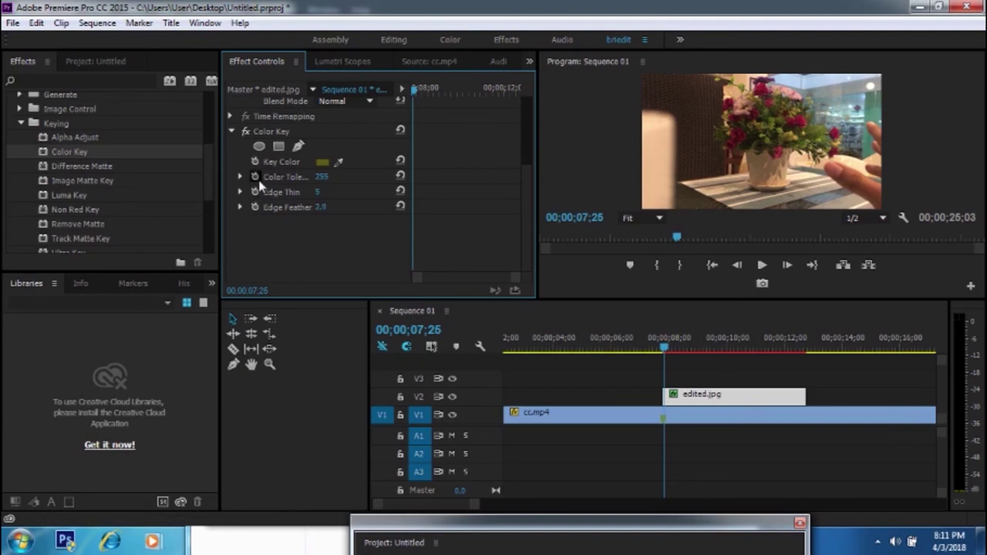
# At 00;00;10;11, keyframe Color Tolerance and lower it to 0.
pyautogui.scroll(2, 261, 185)
pyautogui.moveTo(415, 88); pyautogui.dragTo(463, 113)
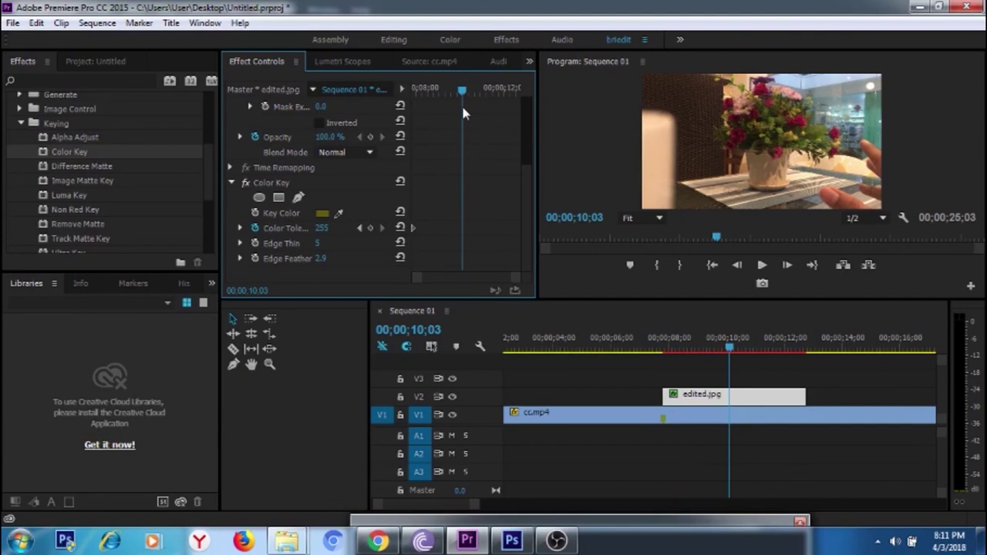
pyautogui.moveTo(463, 112); pyautogui.dragTo(471, 116)
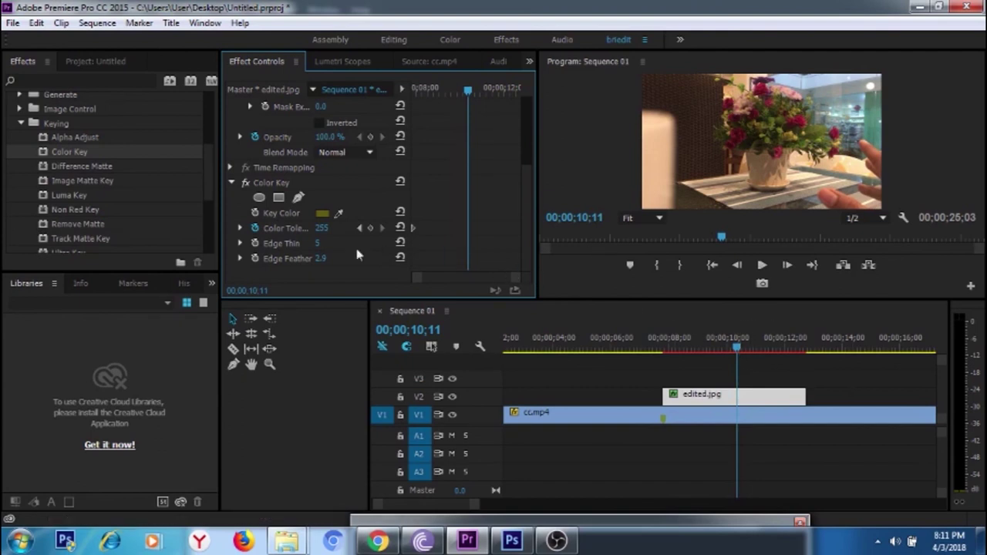
pyautogui.click(369, 229)
pyautogui.moveTo(318, 228); pyautogui.dragTo(293, 228)
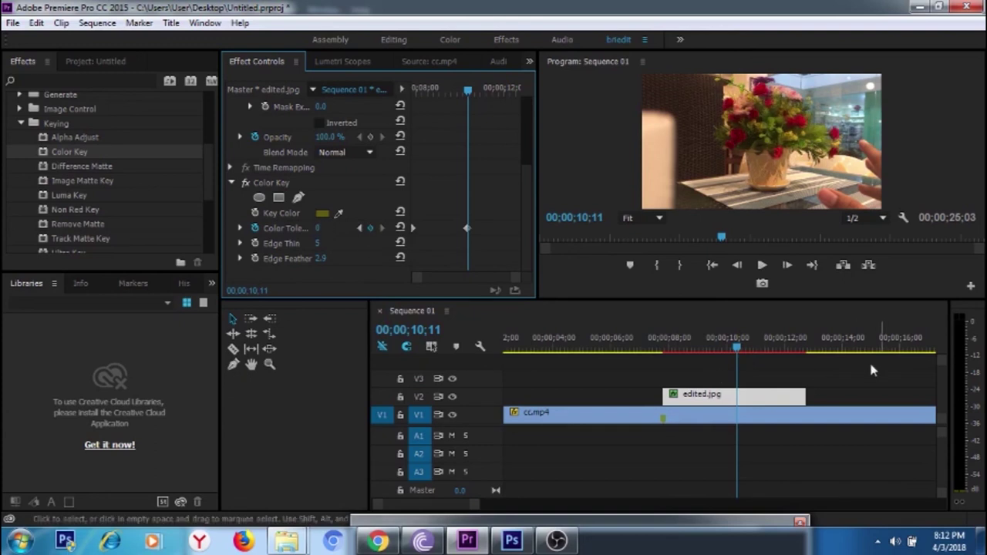
pyautogui.moveTo(737, 348); pyautogui.dragTo(785, 357)
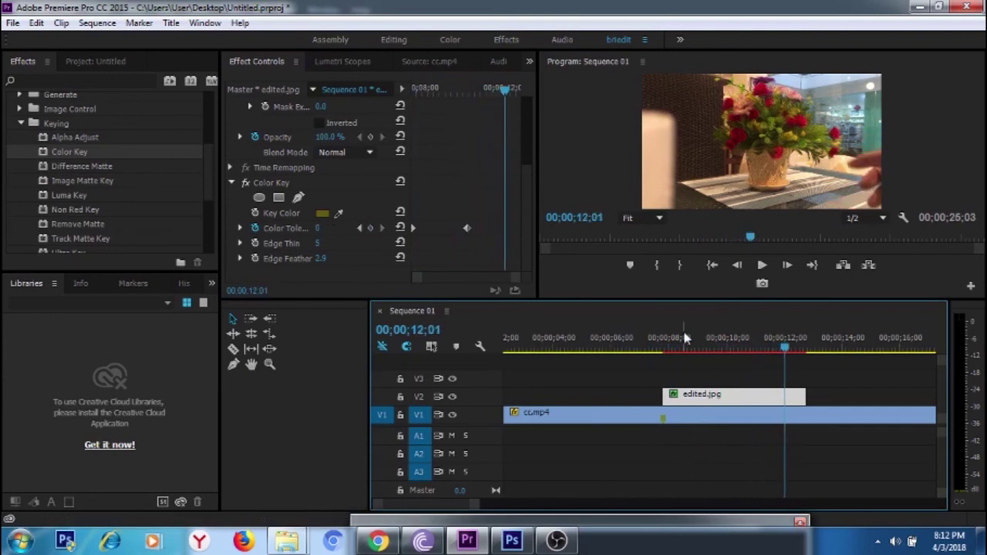
# Trim the end of edited.jpg on V2 later, to a 00;00;10;19 duration over cc.mp4.
pyautogui.moveTo(803, 396); pyautogui.dragTo(911, 395)
pyautogui.scroll(-1, 709, 405)
pyautogui.scroll(-3, 708, 405)
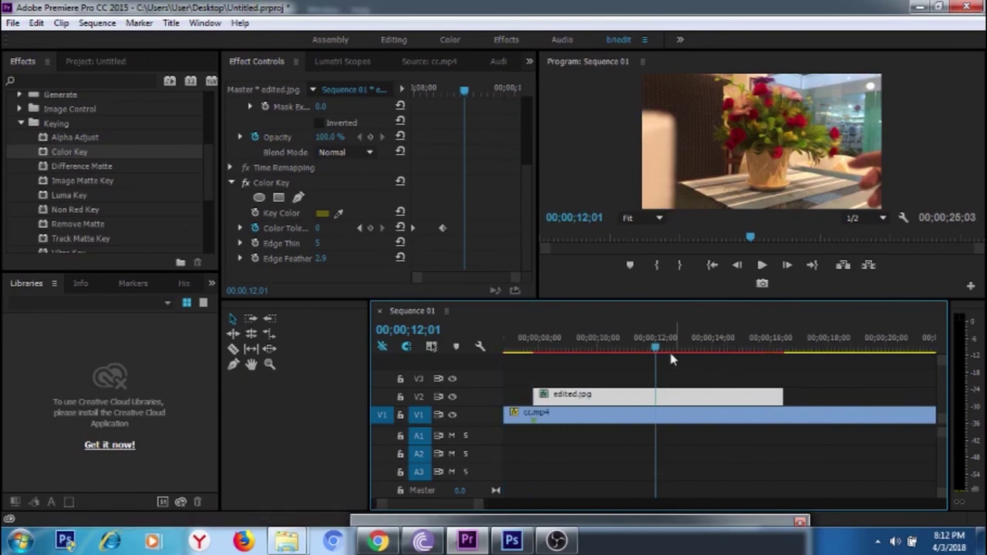
pyautogui.moveTo(655, 347); pyautogui.dragTo(776, 374)
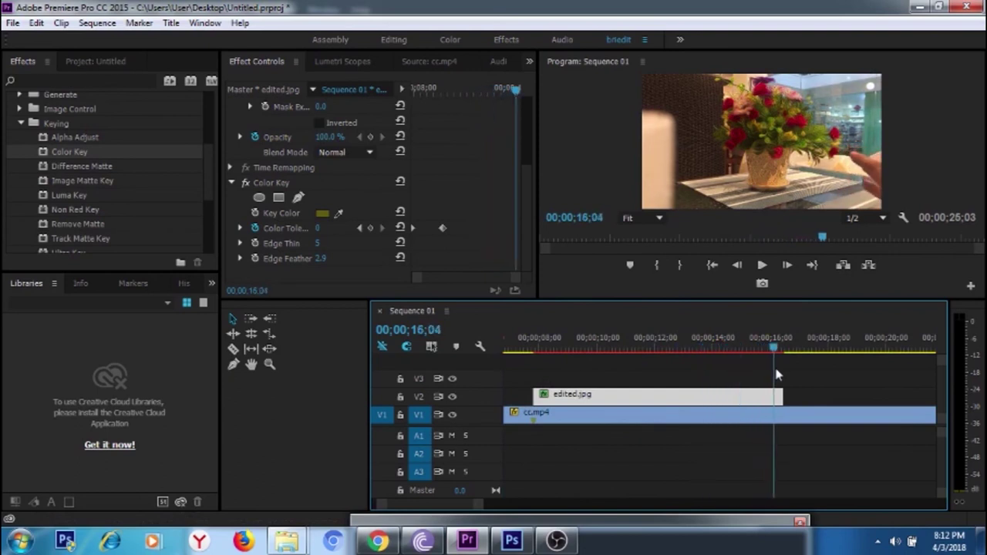
pyautogui.scroll(-4, 733, 385)
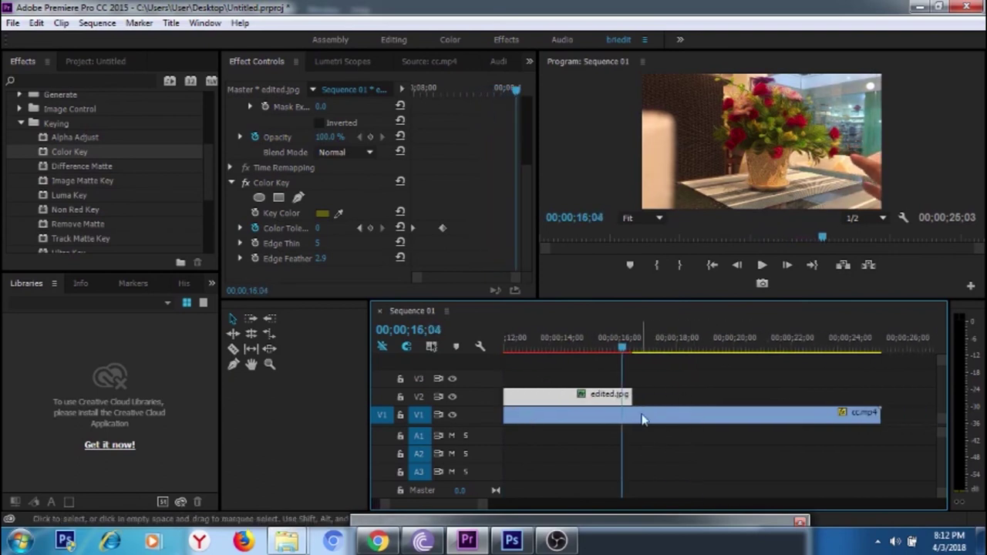
pyautogui.moveTo(637, 398); pyautogui.dragTo(691, 403)
# Play the sequence from about 17;19 to preview the keyed overlay fade, dismissing the sync warning.
pyautogui.scroll(1, 763, 332)
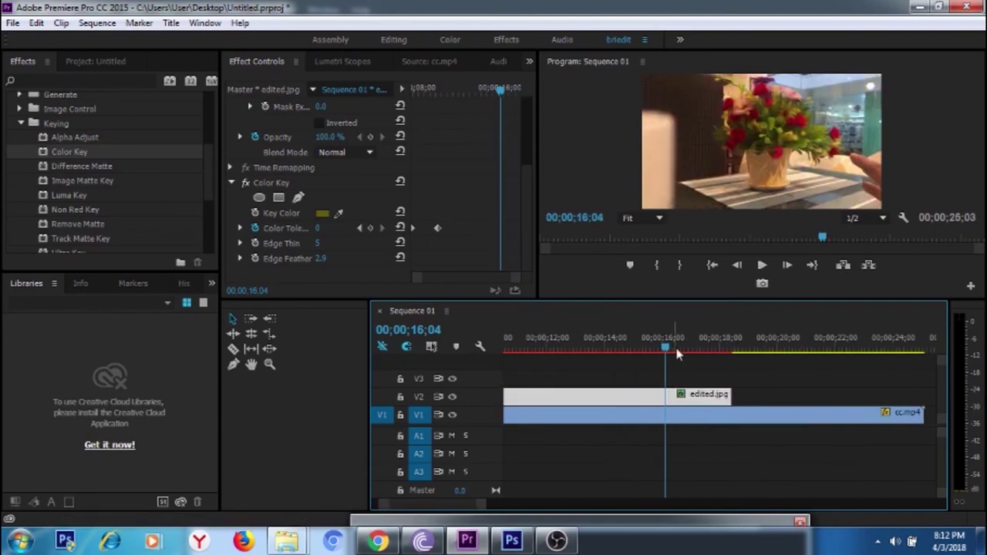
pyautogui.moveTo(668, 348); pyautogui.dragTo(535, 355)
pyautogui.press('space')
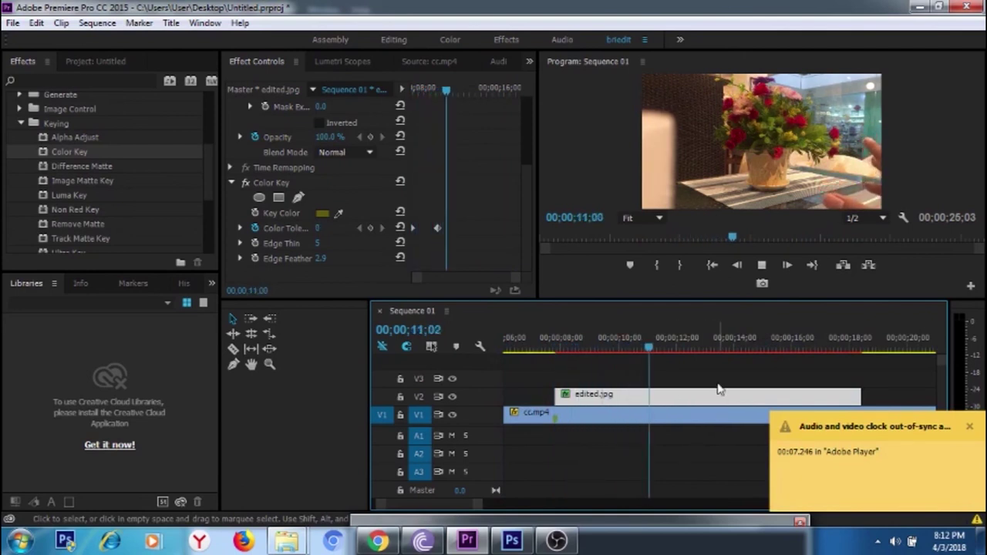
pyautogui.click(953, 422)
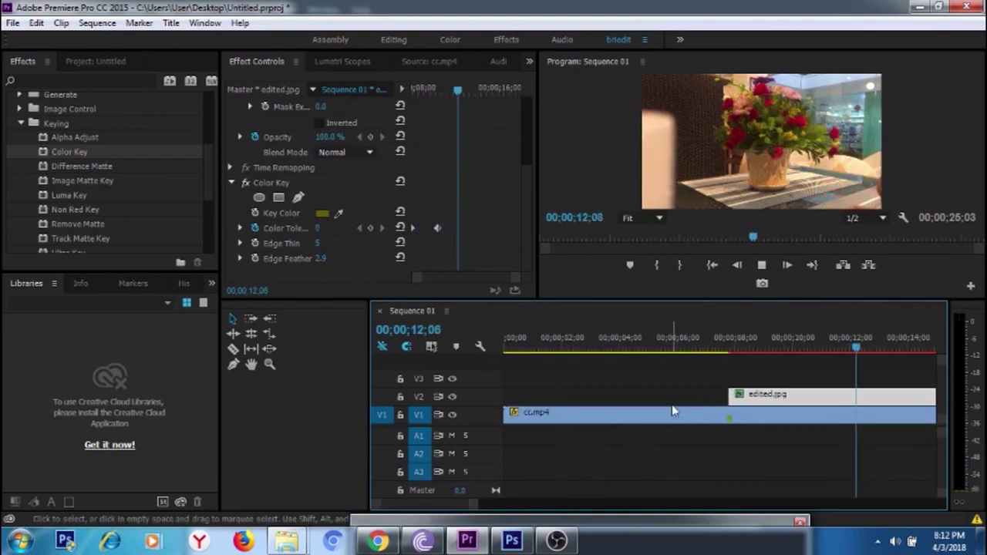